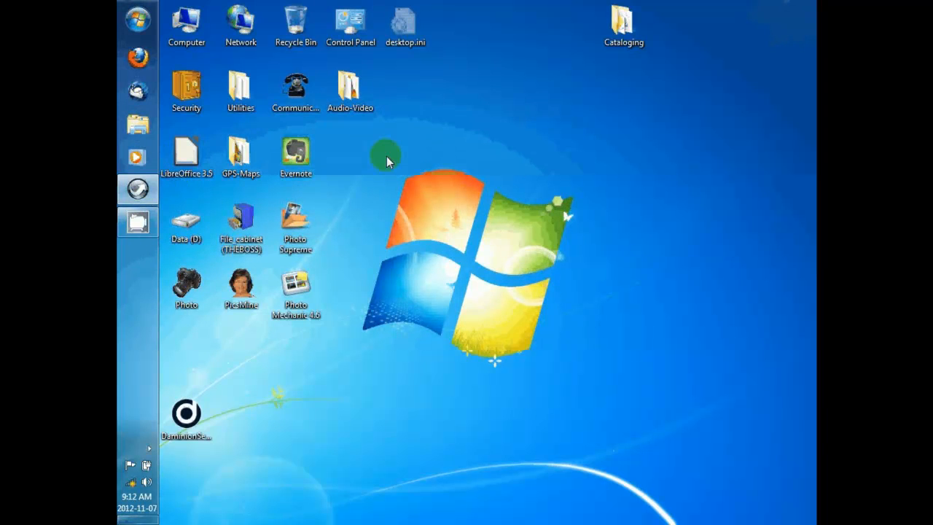
# Open the 001-LCCS Catalog folder on the Data (D:) drive in Windows Explorer with its subfolders expanded.
pyautogui.click(139, 127)
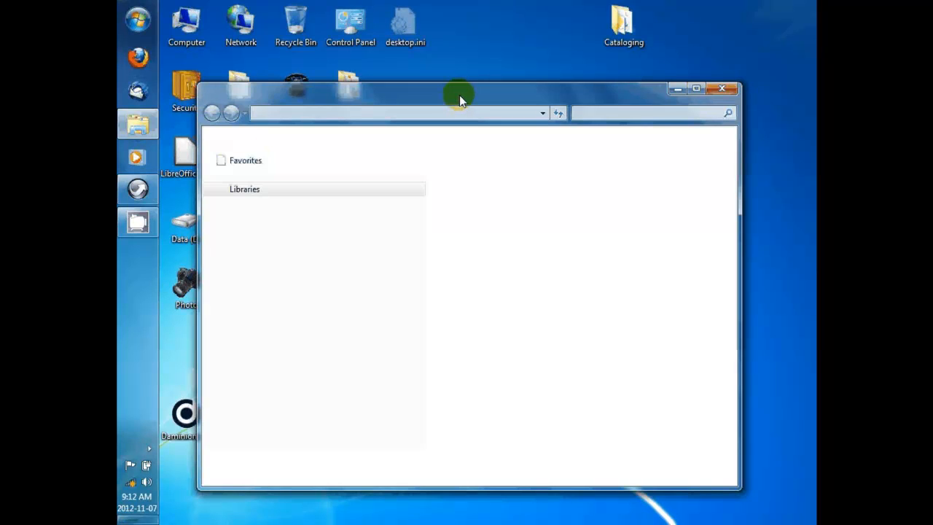
pyautogui.moveTo(459, 96); pyautogui.dragTo(452, 70)
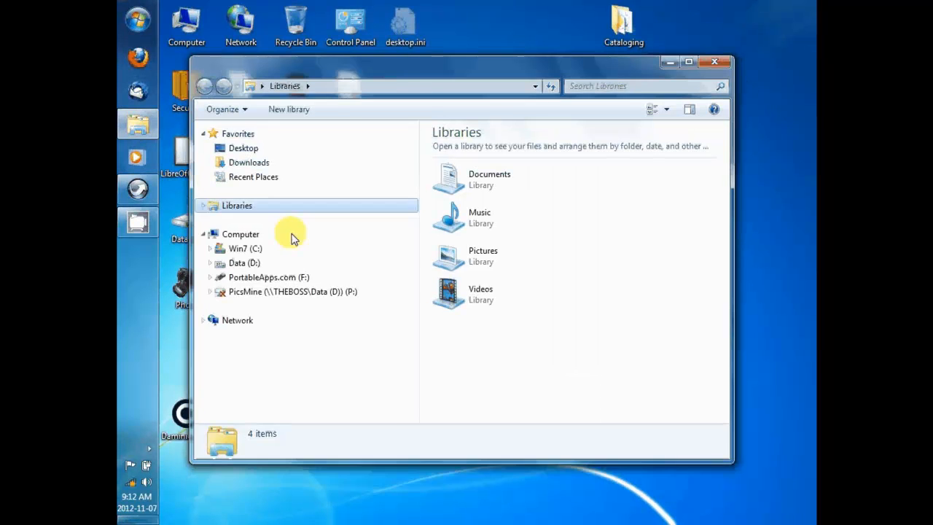
pyautogui.click(212, 264)
pyautogui.scroll(-15, 326, 262)
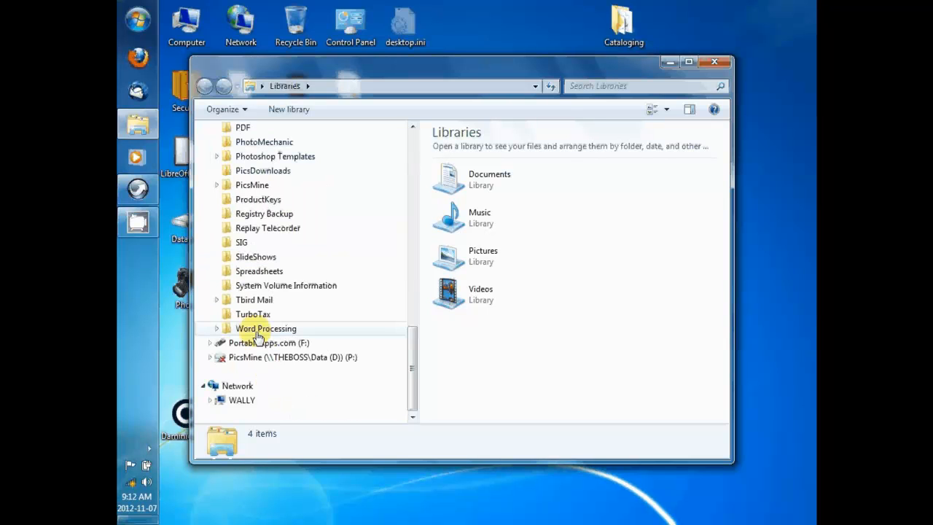
pyautogui.scroll(2, 355, 247)
pyautogui.scroll(5, 348, 242)
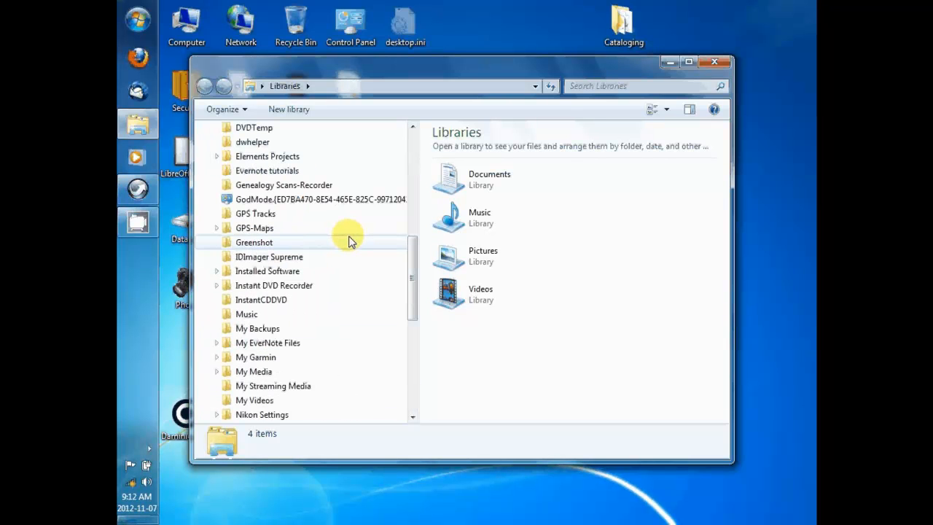
pyautogui.scroll(6, 349, 242)
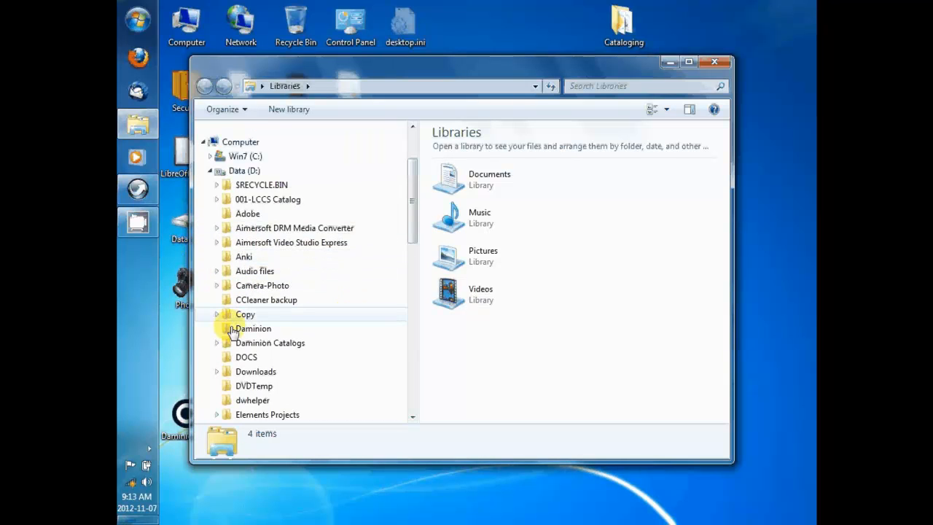
pyautogui.click(217, 199)
pyautogui.click(297, 201)
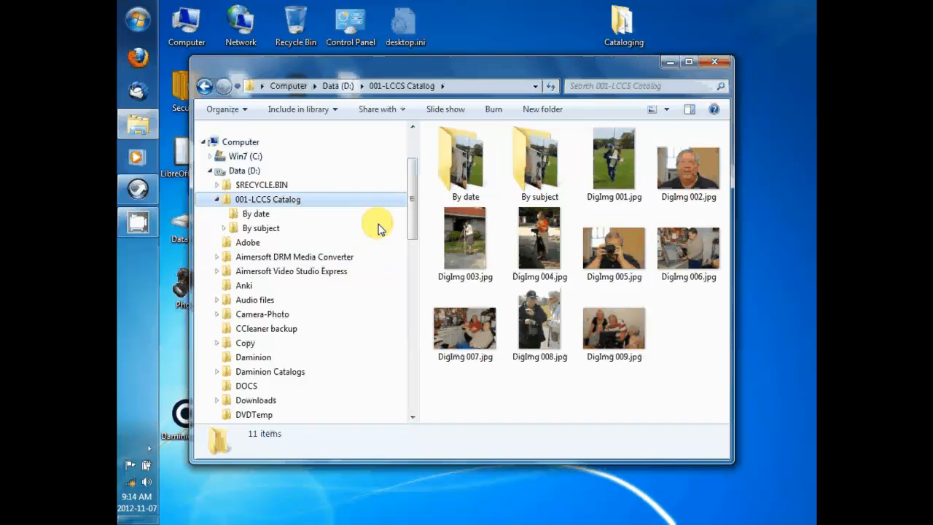
# Open the PicsMine folder on the Data (D:) drive and examine its expanded subfolder structure.
pyautogui.scroll(-10, 410, 216)
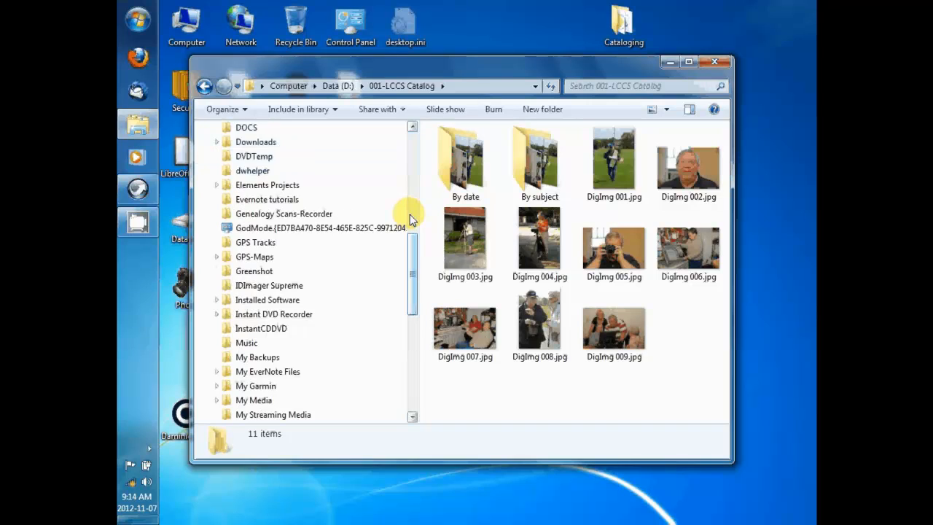
pyautogui.scroll(-2, 410, 219)
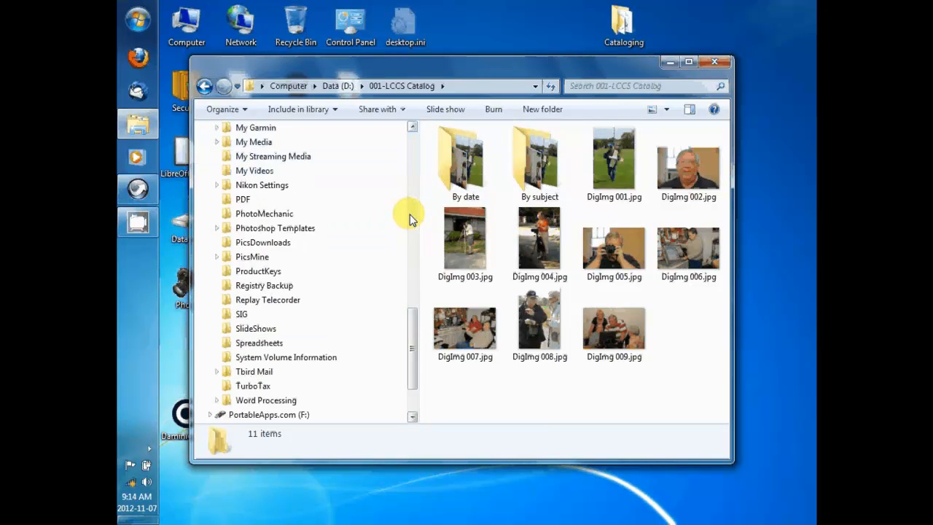
pyautogui.scroll(1, 379, 245)
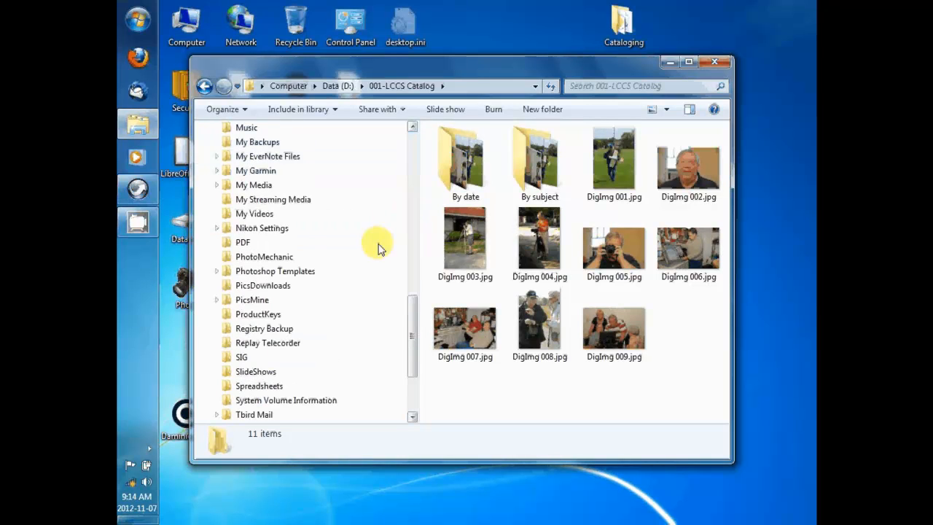
pyautogui.click(216, 300)
pyautogui.click(252, 228)
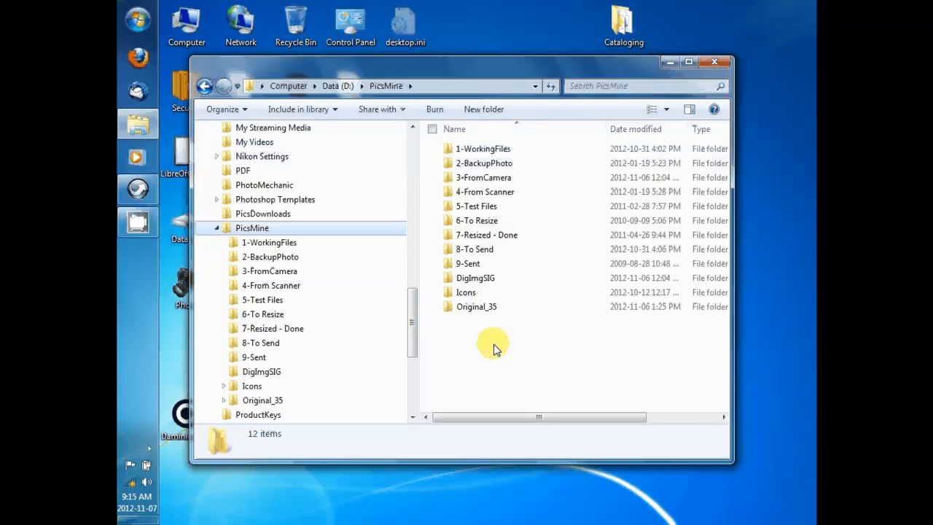
pyautogui.scroll(2, 409, 328)
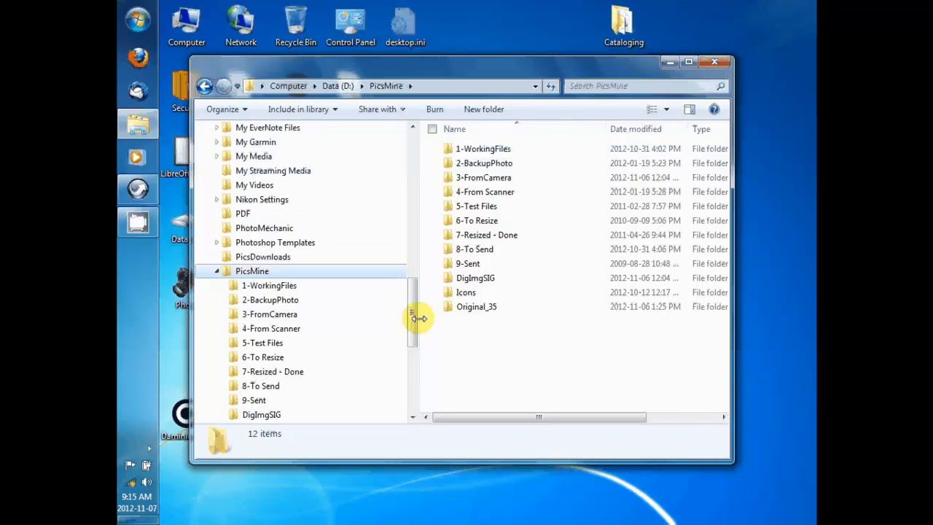
pyautogui.scroll(-2, 502, 335)
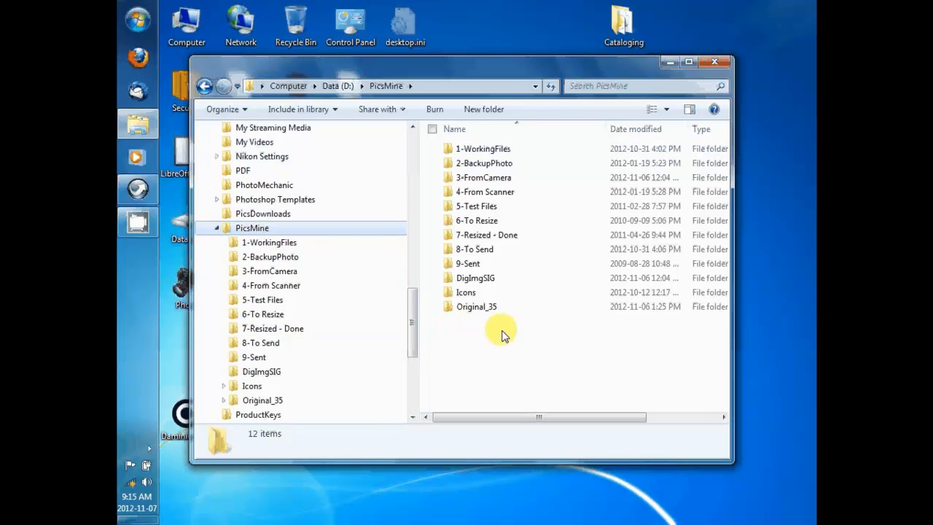
pyautogui.scroll(2, 503, 335)
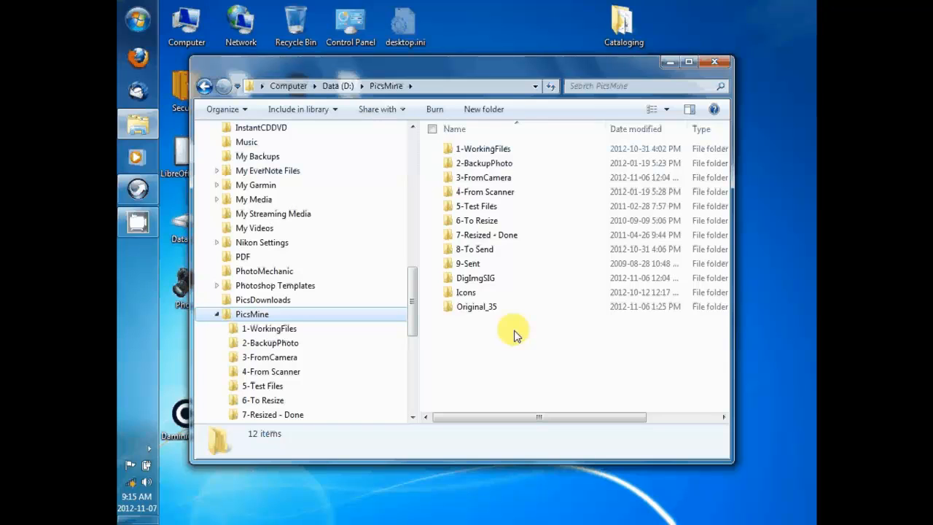
pyautogui.scroll(1, 517, 329)
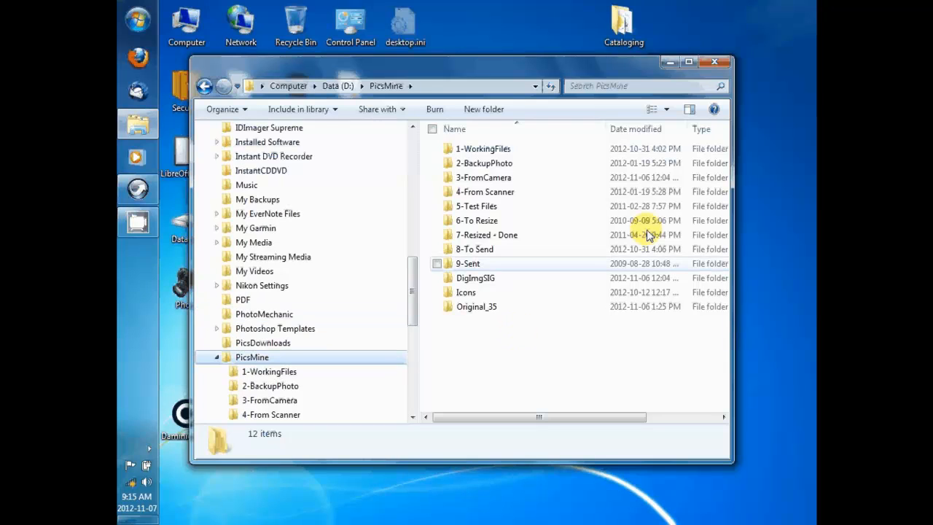
# Minimize the Explorer window and launch Nikon View NX 2 from the Photo folder on the desktop.
pyautogui.click(669, 62)
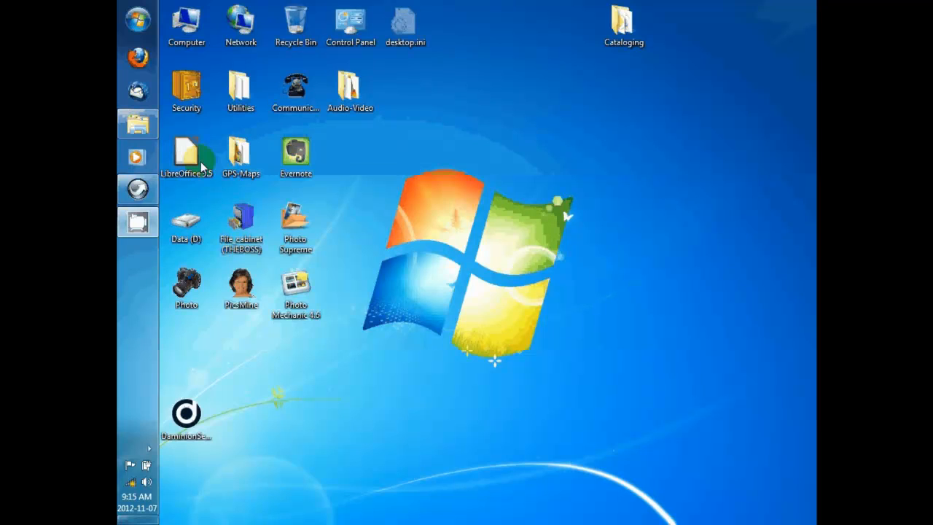
pyautogui.doubleClick(185, 292)
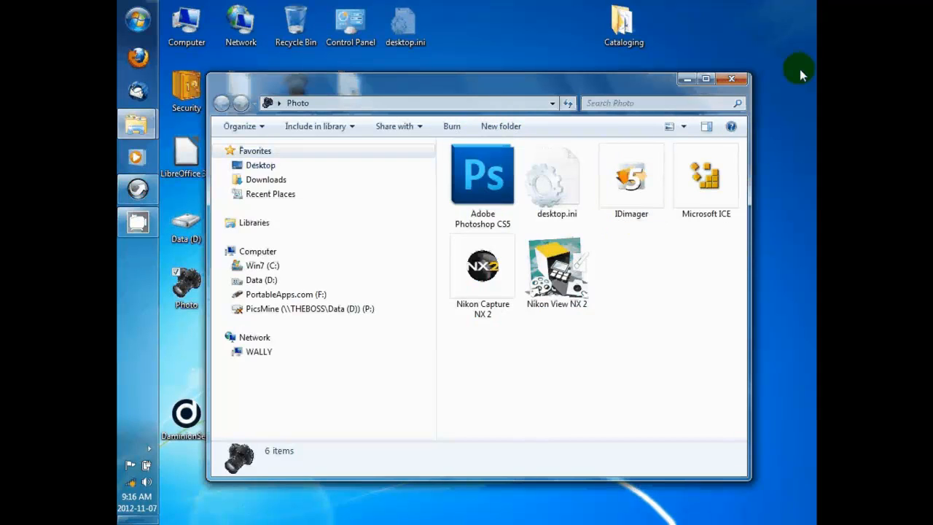
pyautogui.click(558, 268)
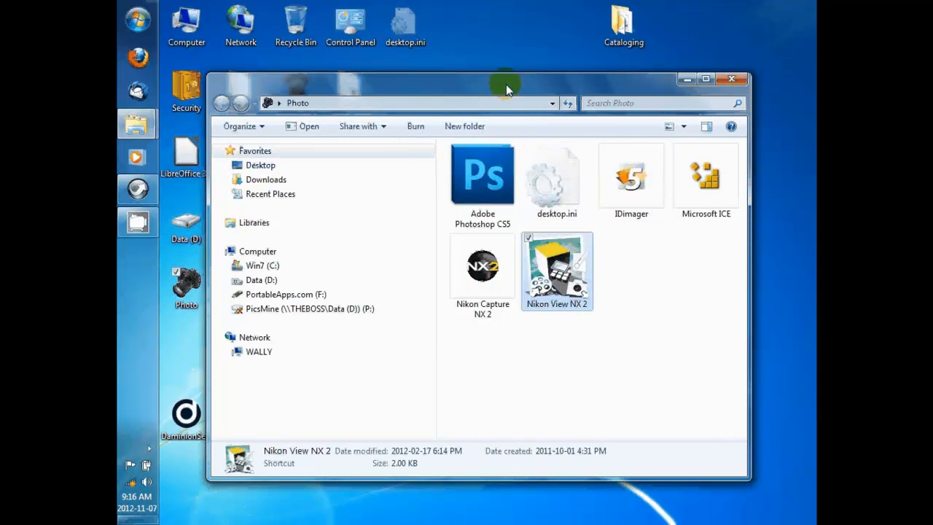
pyautogui.moveTo(488, 88); pyautogui.dragTo(487, 29)
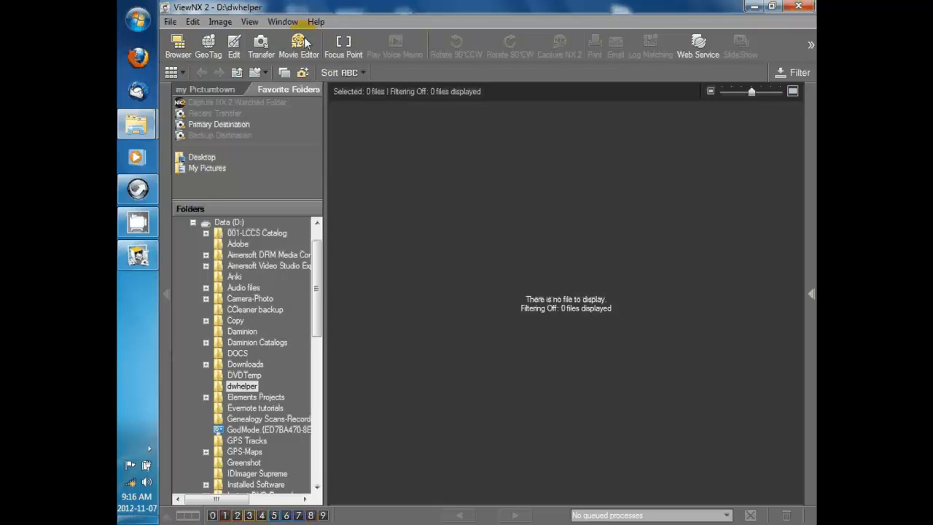
# Review the program's option categories from General through XMP/IPTC Preset, and close the Options without applying changes.
pyautogui.click(193, 24)
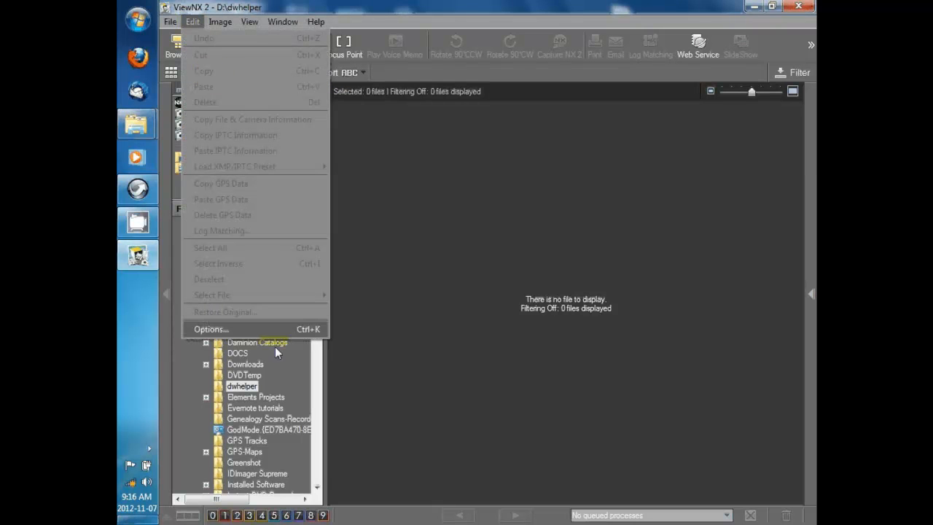
pyautogui.click(241, 330)
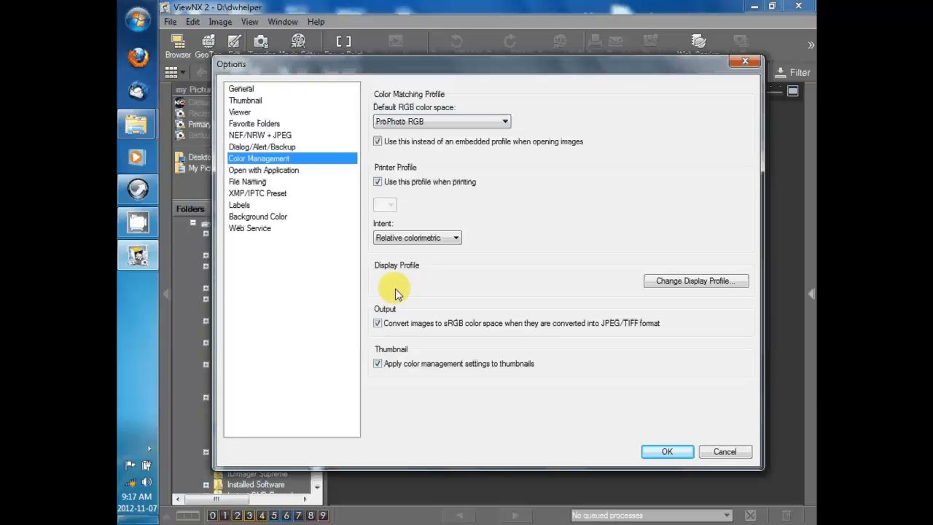
pyautogui.click(244, 90)
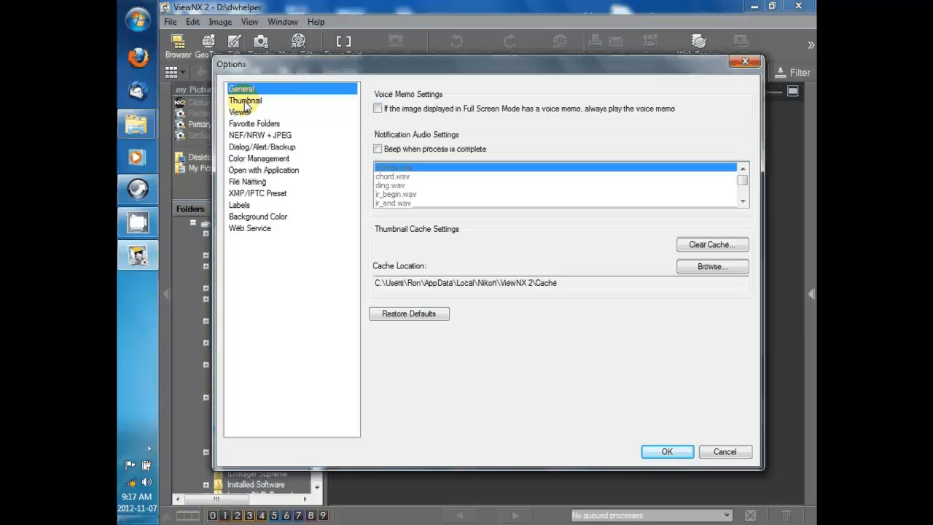
pyautogui.click(245, 102)
pyautogui.click(242, 113)
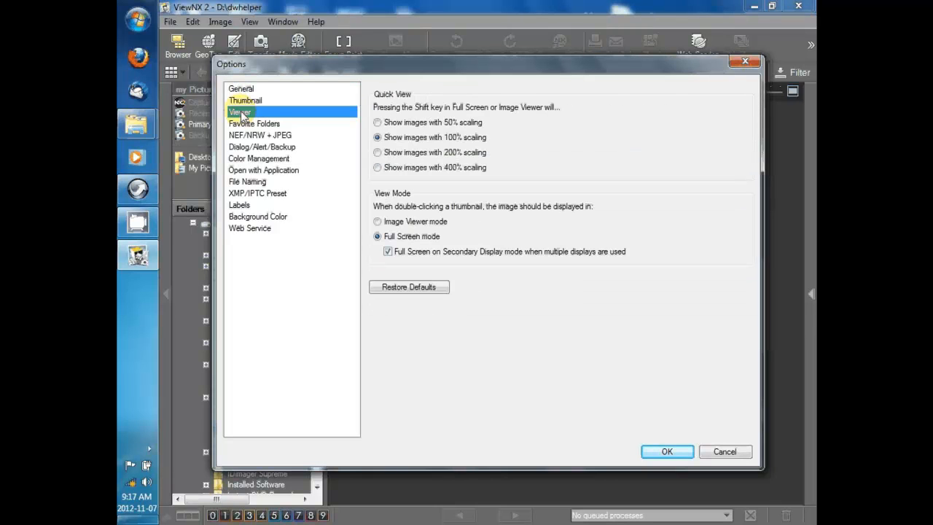
pyautogui.click(245, 124)
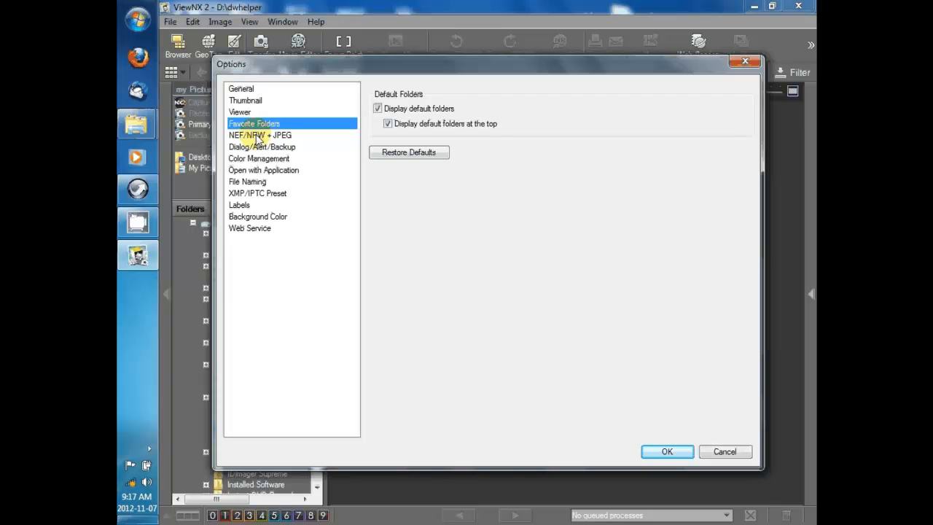
pyautogui.click(260, 136)
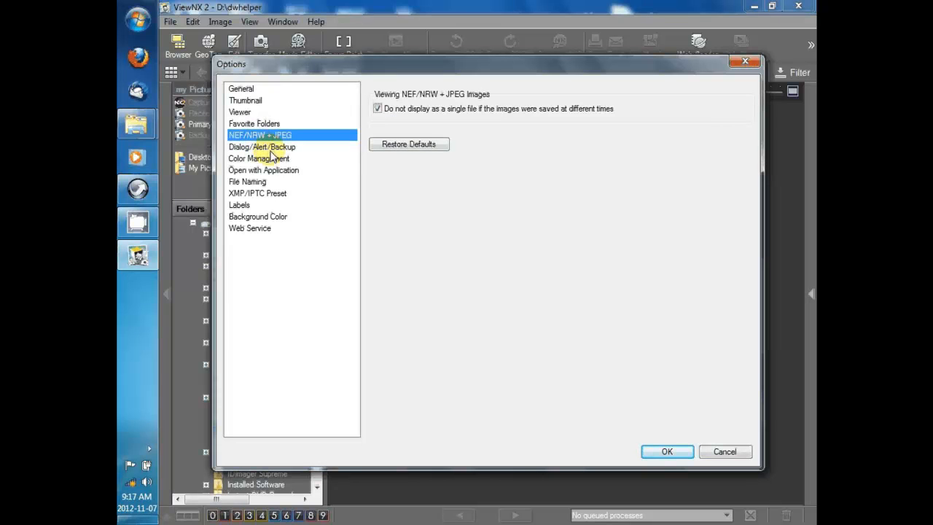
pyautogui.click(269, 148)
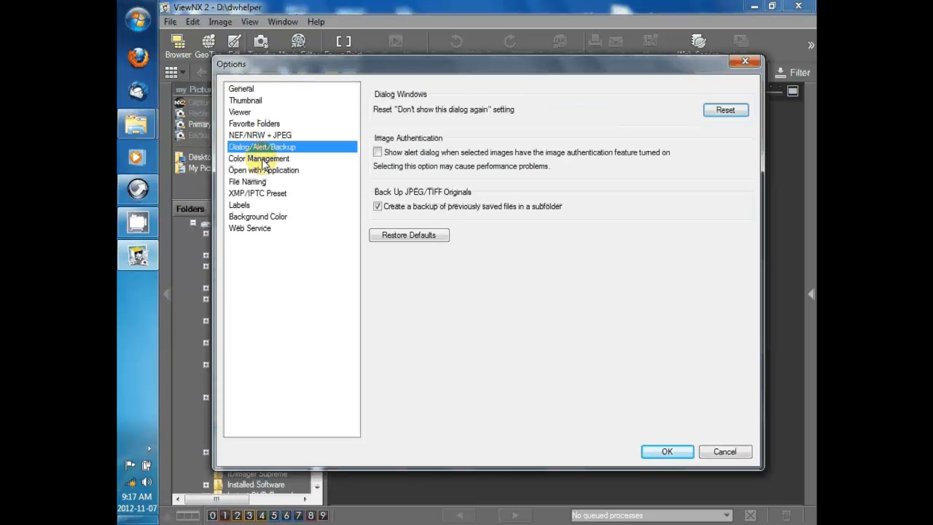
pyautogui.click(262, 159)
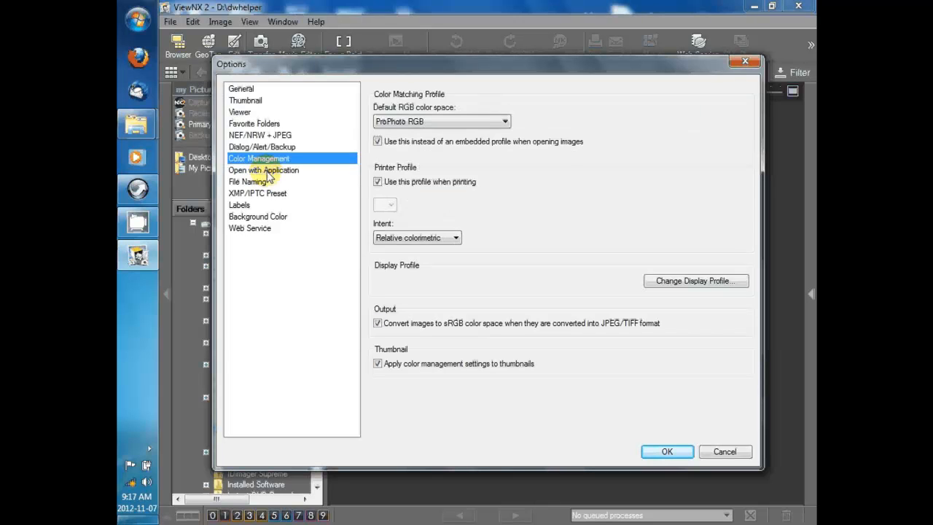
pyautogui.click(259, 171)
pyautogui.click(258, 182)
pyautogui.click(252, 194)
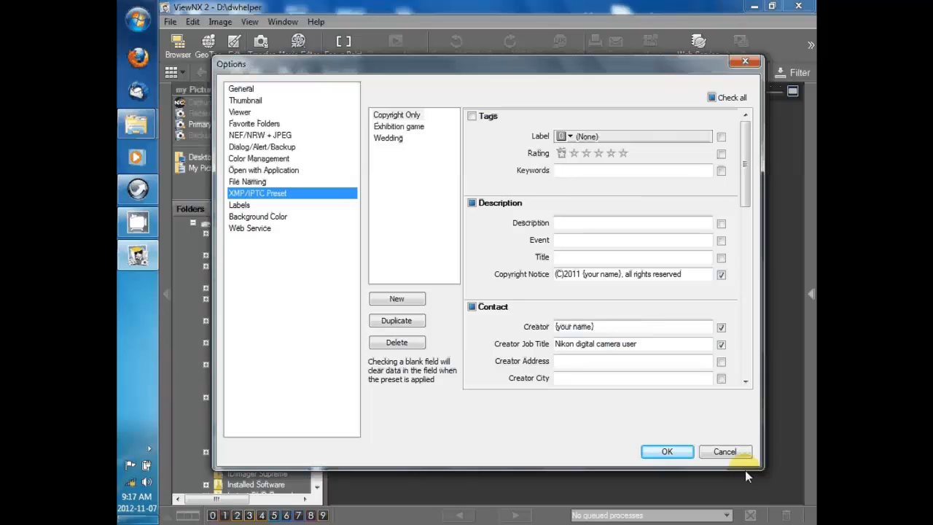
pyautogui.click(723, 452)
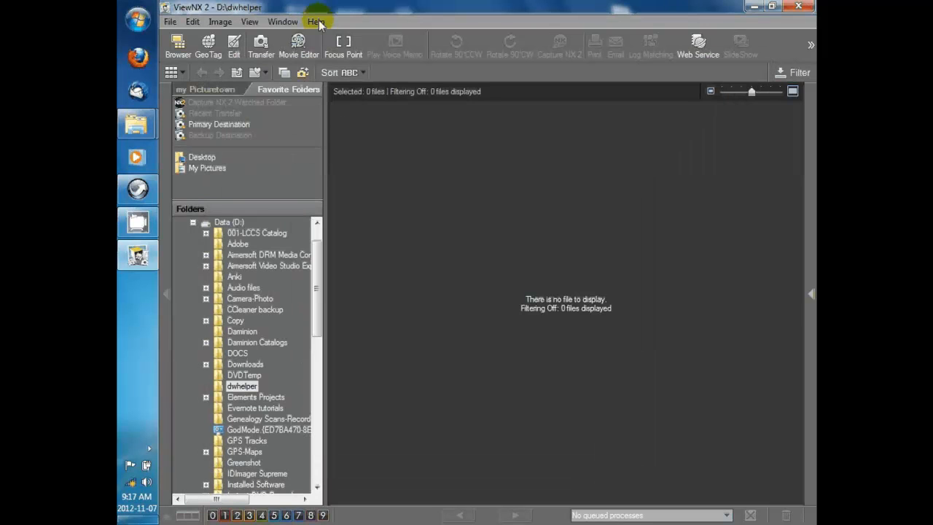
pyautogui.click(318, 22)
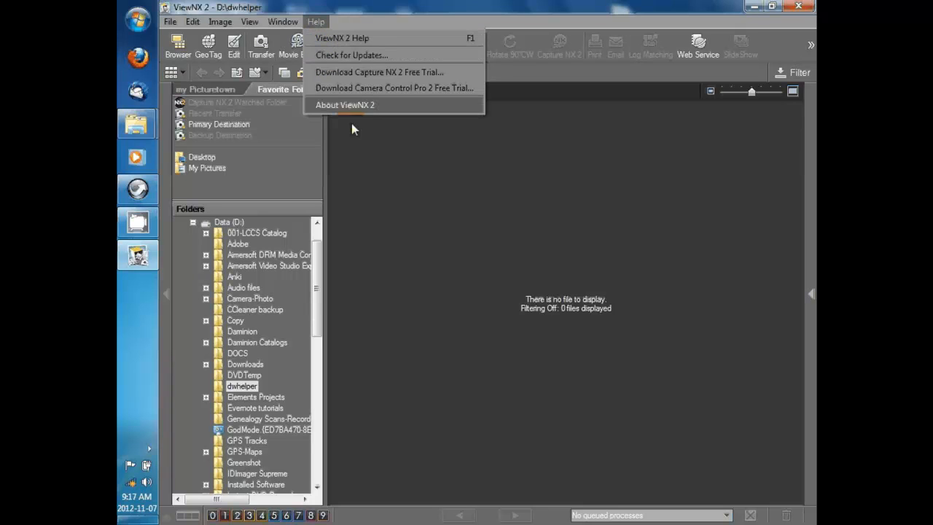
pyautogui.click(375, 210)
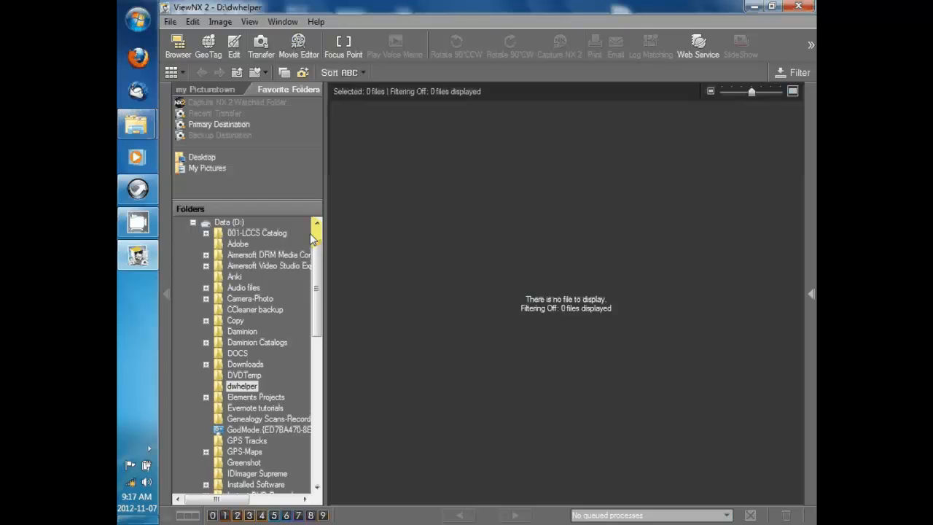
# Launch the Nikon Transfer 2 utility from ViewNX 2.
pyautogui.click(169, 23)
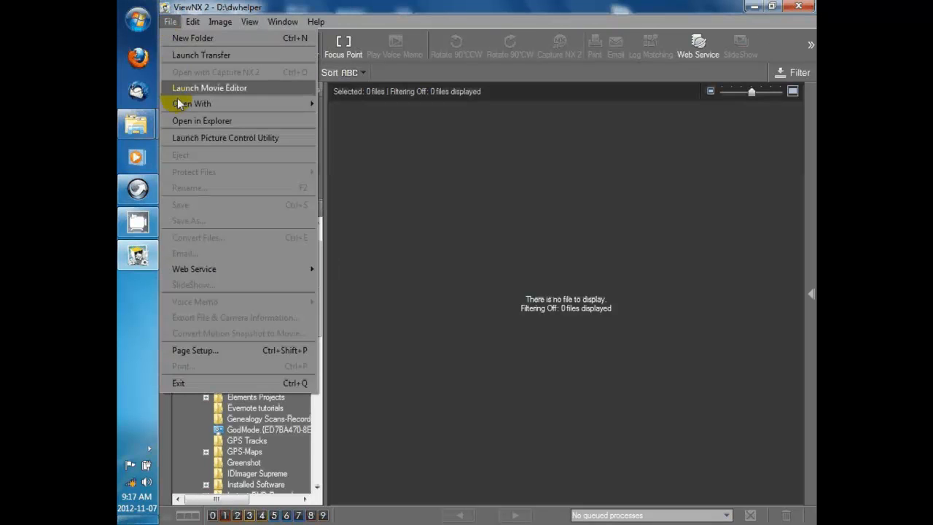
pyautogui.click(191, 55)
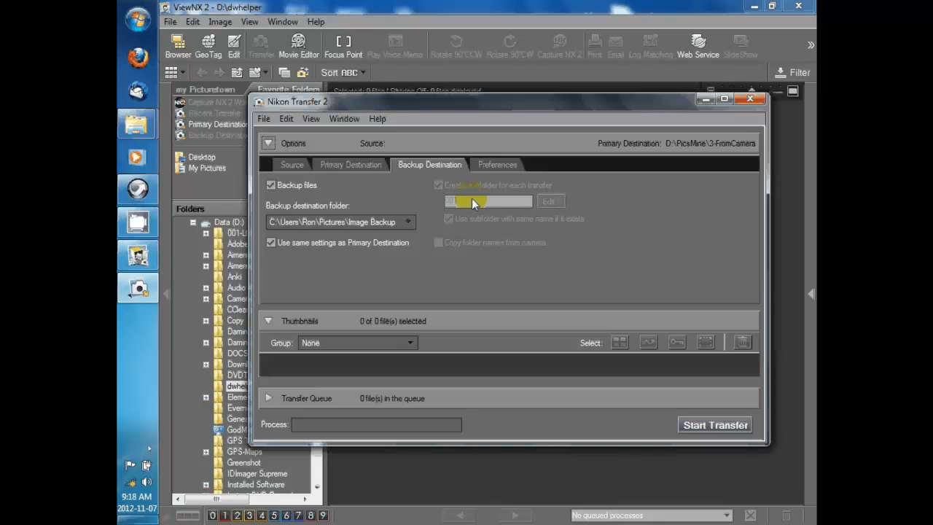
pyautogui.click(283, 120)
pyautogui.moveTo(261, 124)
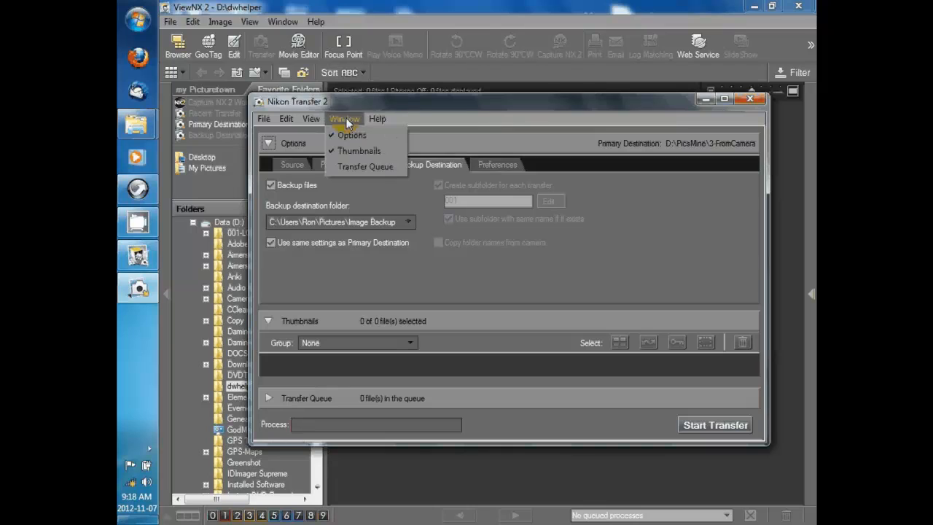
pyautogui.moveTo(381, 121)
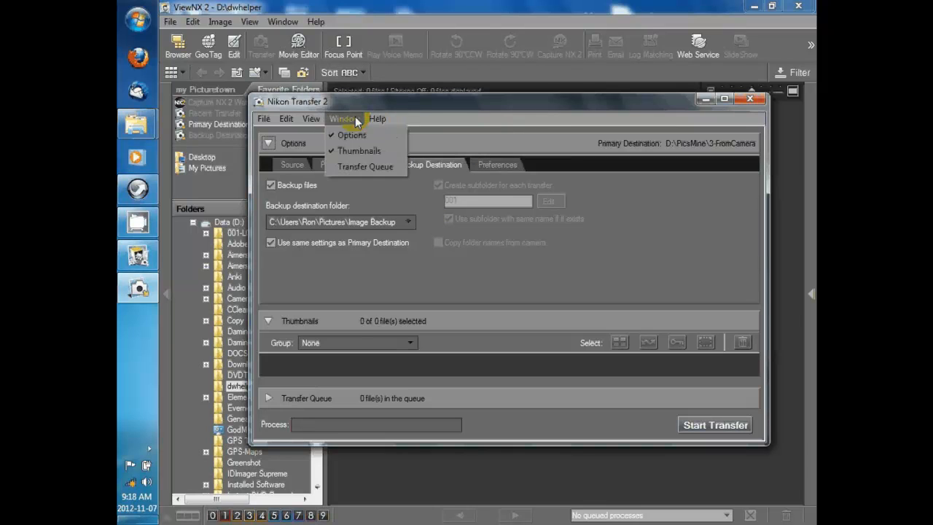
pyautogui.moveTo(315, 125)
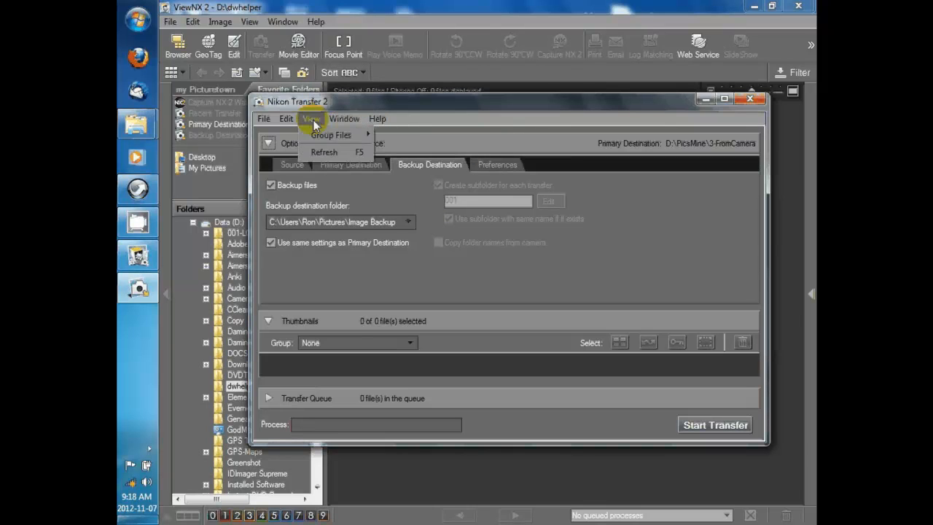
# Review the Source and Primary Destination options, and browse for a primary destination folder without choosing a new one.
pyautogui.click(296, 191)
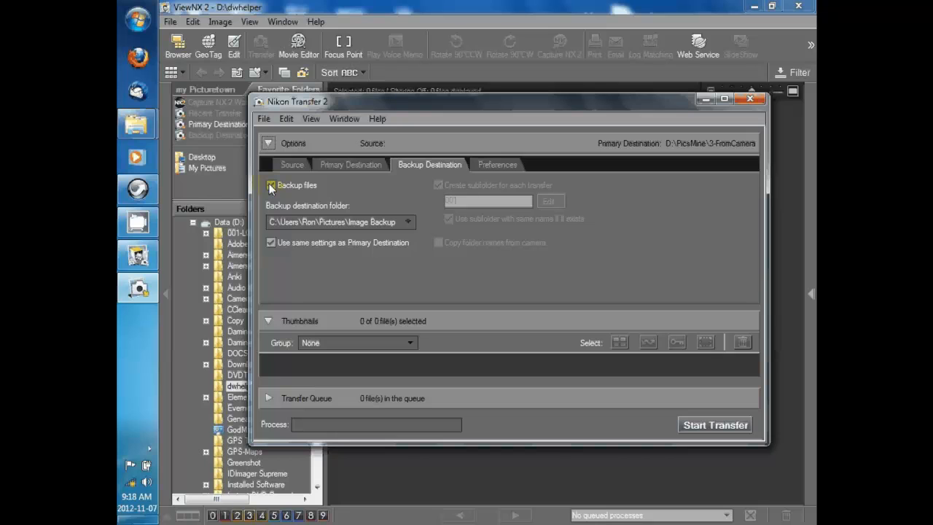
pyautogui.click(286, 165)
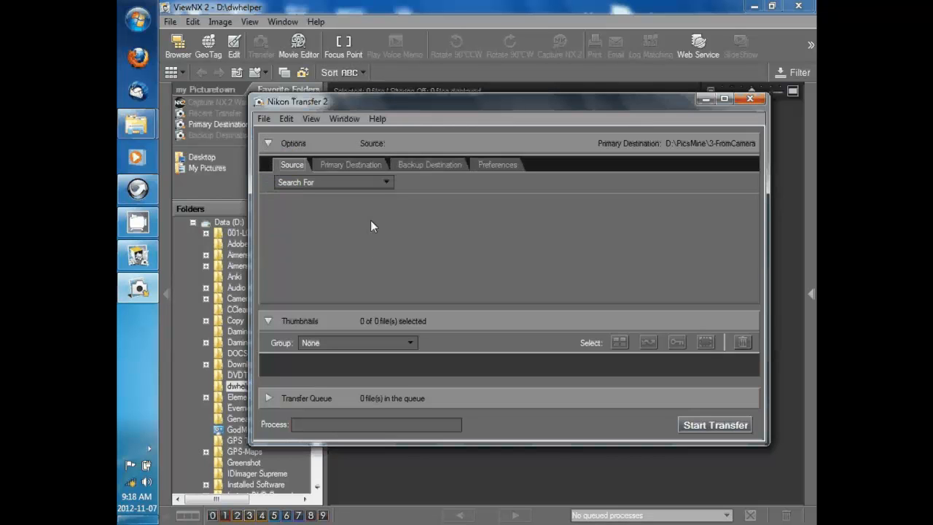
pyautogui.click(360, 164)
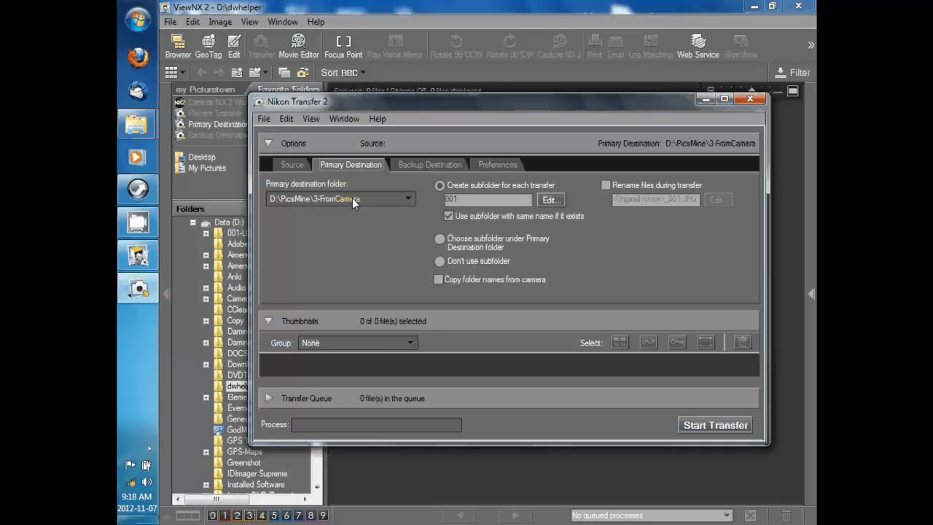
pyautogui.click(410, 199)
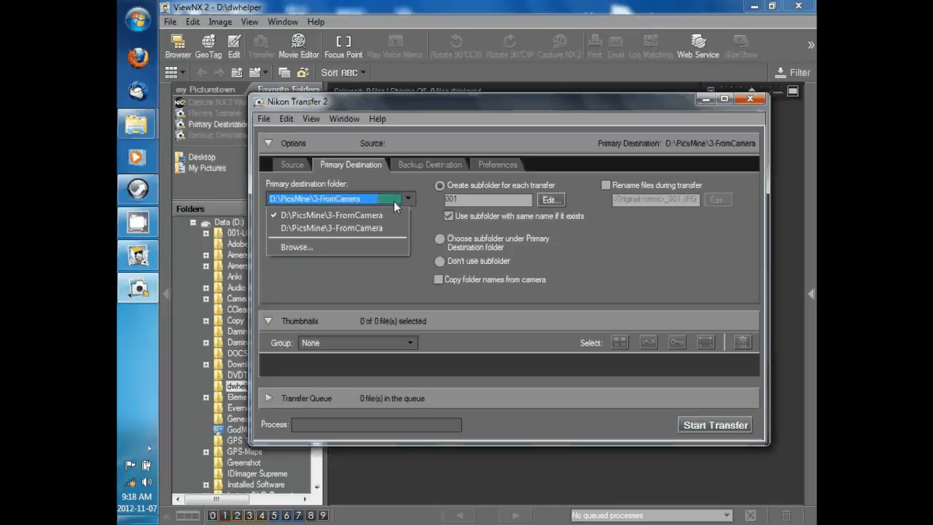
pyautogui.click(298, 247)
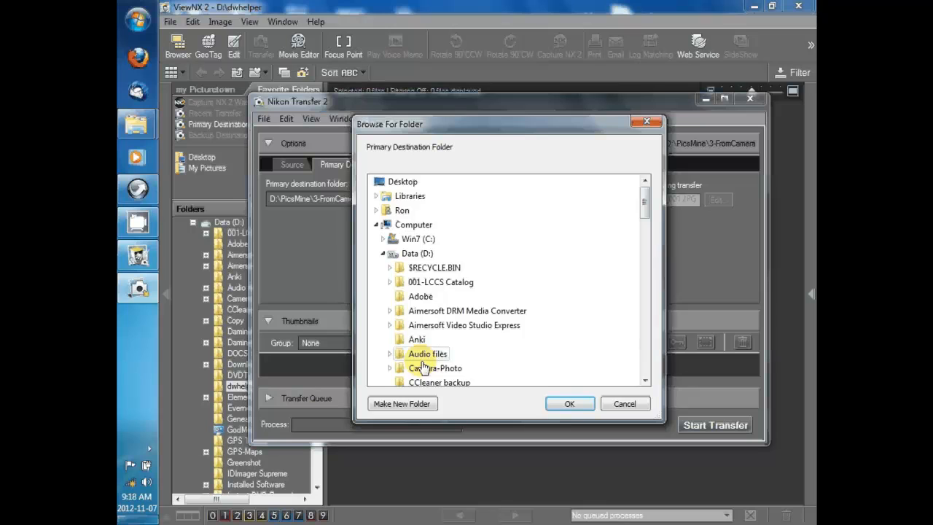
pyautogui.click(625, 404)
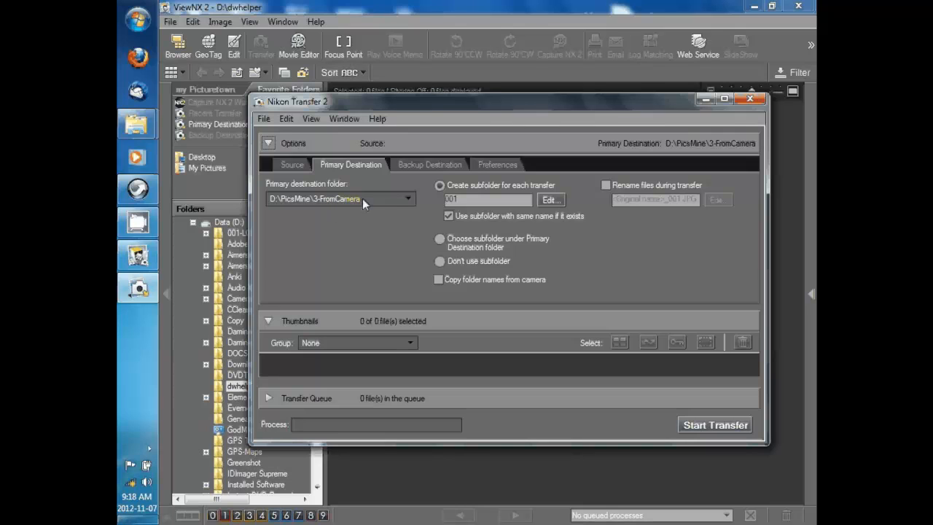
# Select D:\PicsMine\3-FromCamera as the primary destination folder and check the backup destination settings against it.
pyautogui.click(409, 196)
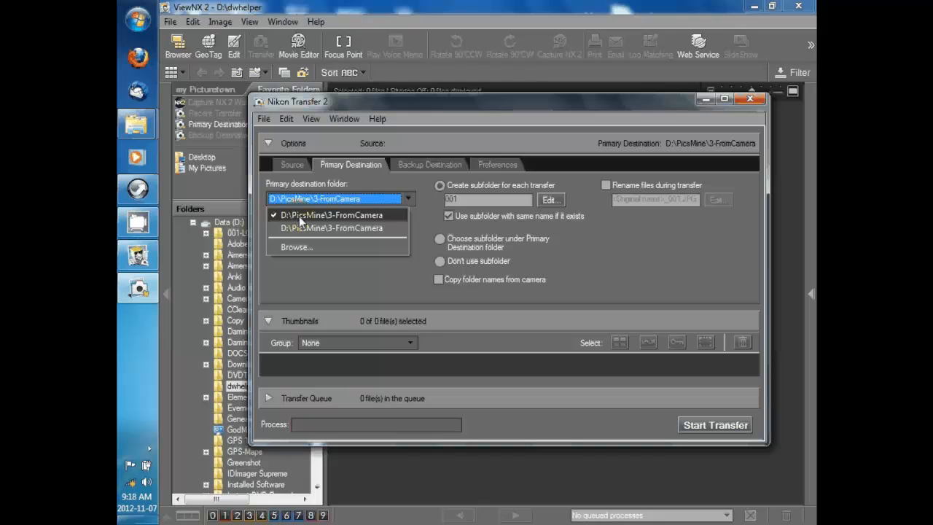
pyautogui.click(299, 215)
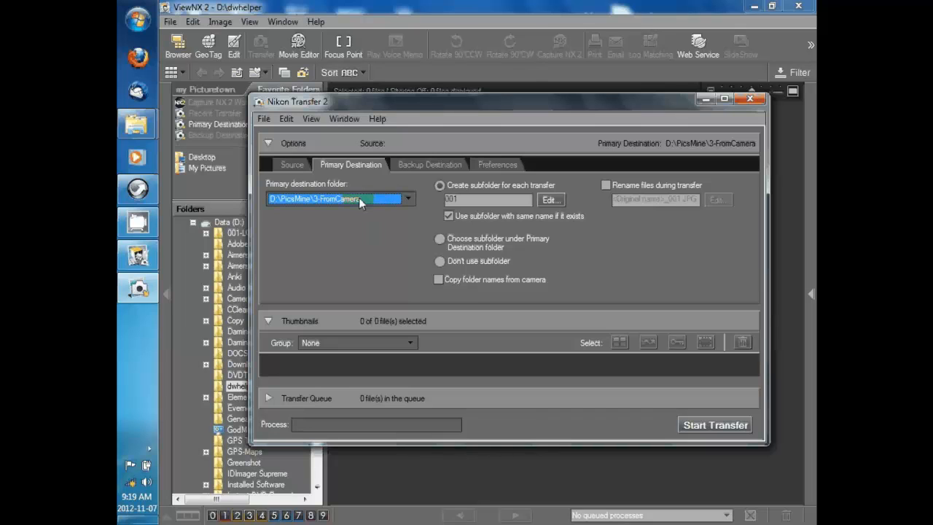
pyautogui.click(418, 166)
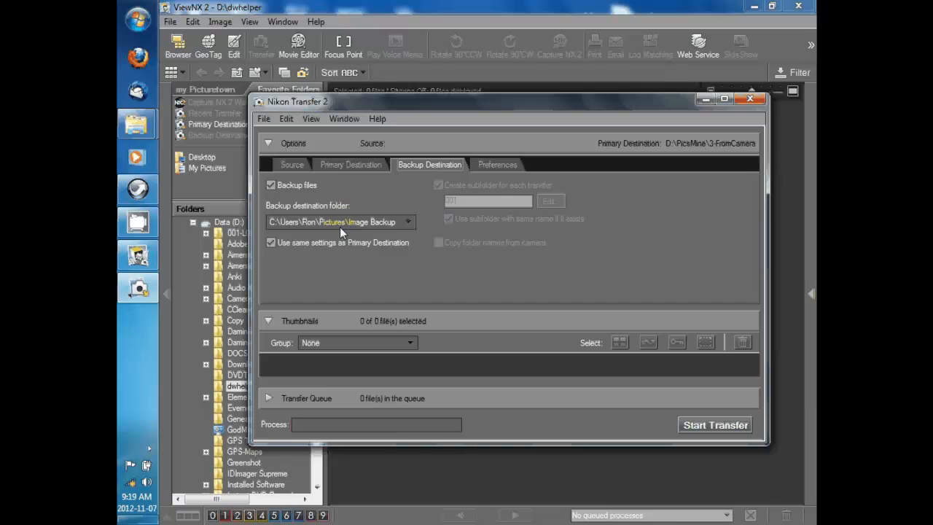
pyautogui.click(335, 164)
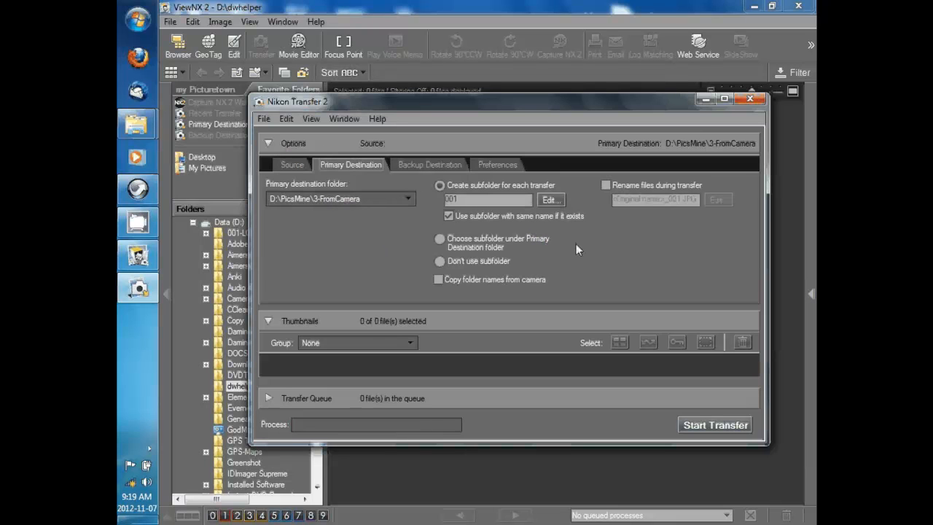
# Close Nikon Transfer 2, ViewNX 2 and the Photo folder window.
pyautogui.click(752, 101)
pyautogui.click(750, 99)
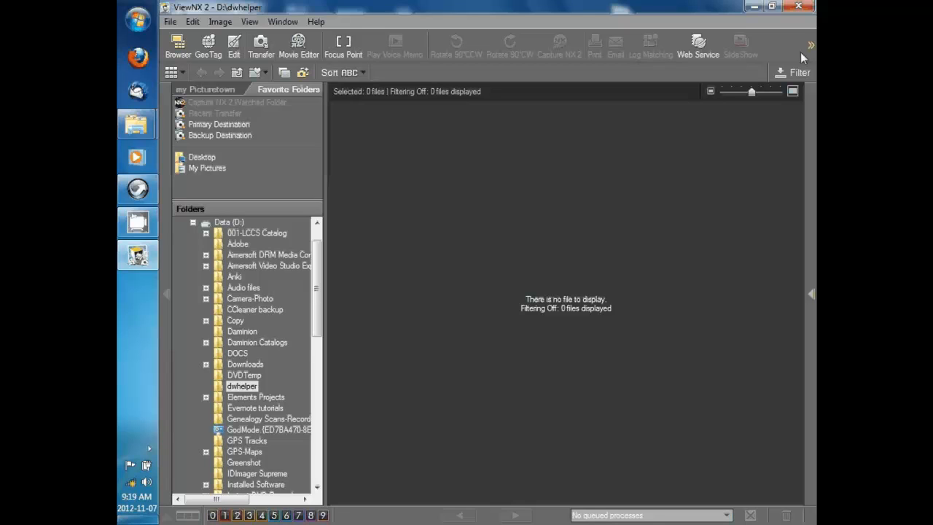
pyautogui.click(798, 6)
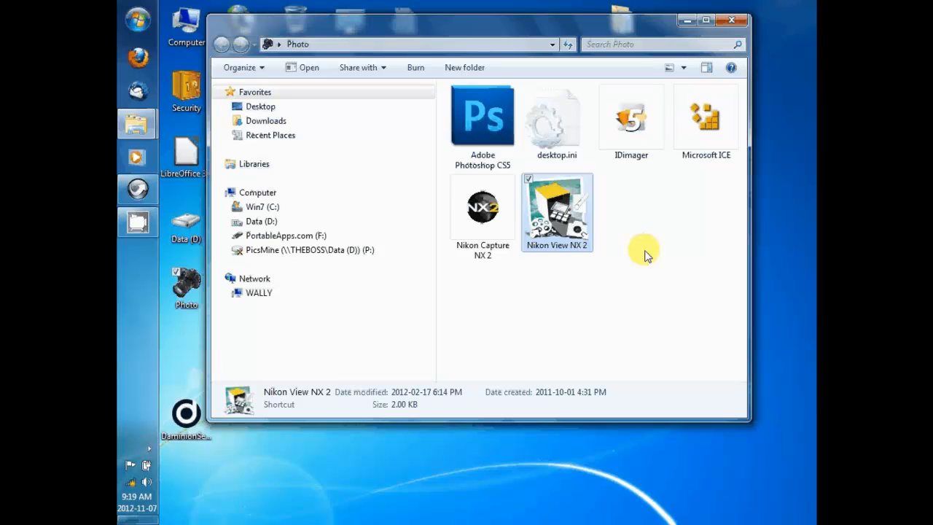
pyautogui.click(734, 17)
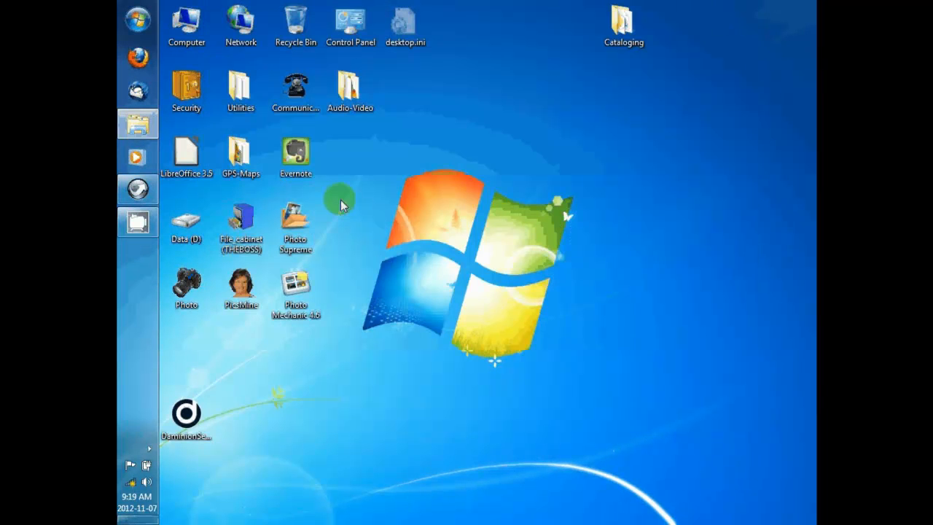
# Bring back the PicsMine Explorer window and open the 001-LCCS Catalog folder on the Data (D:) drive.
pyautogui.click(135, 132)
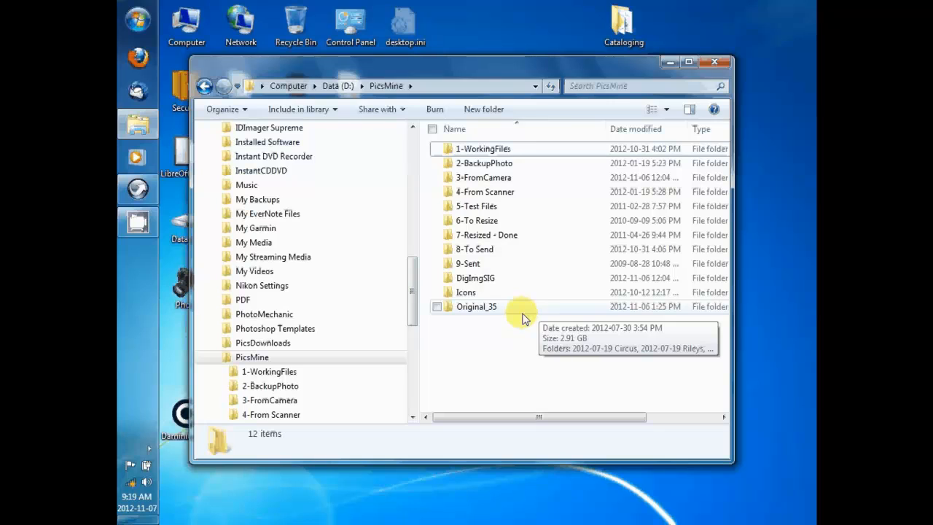
pyautogui.scroll(5, 417, 248)
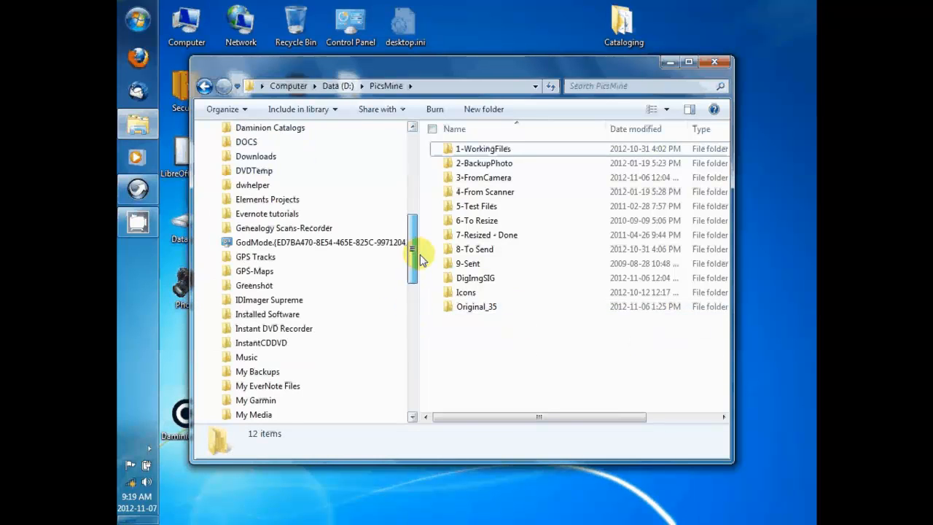
pyautogui.moveTo(417, 248); pyautogui.dragTo(410, 200)
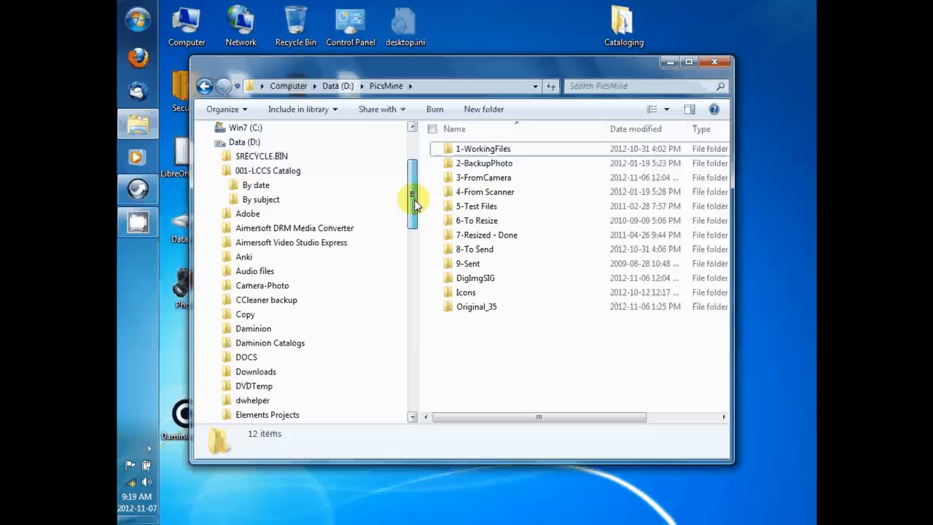
pyautogui.click(291, 170)
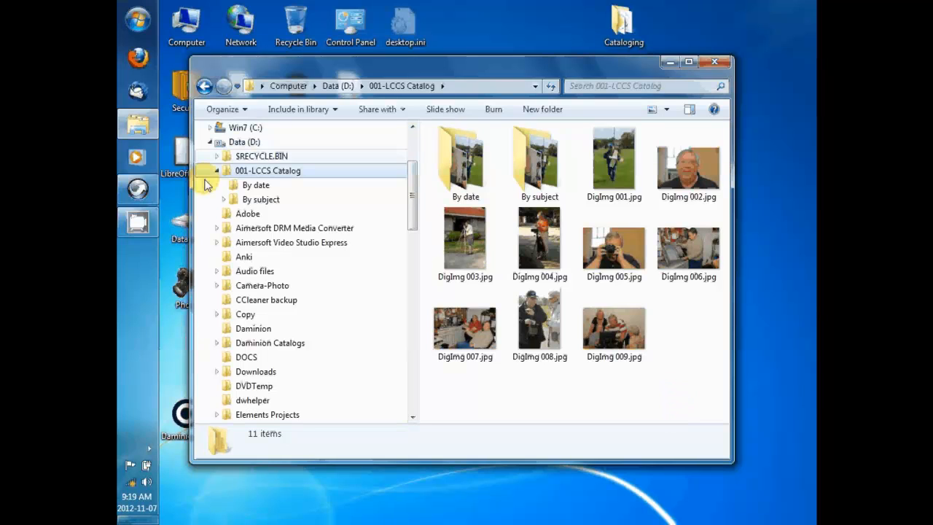
# Open the By subject folder and expand its People and Hobbies subfolders in the folder tree.
pyautogui.click(224, 199)
pyautogui.click(251, 204)
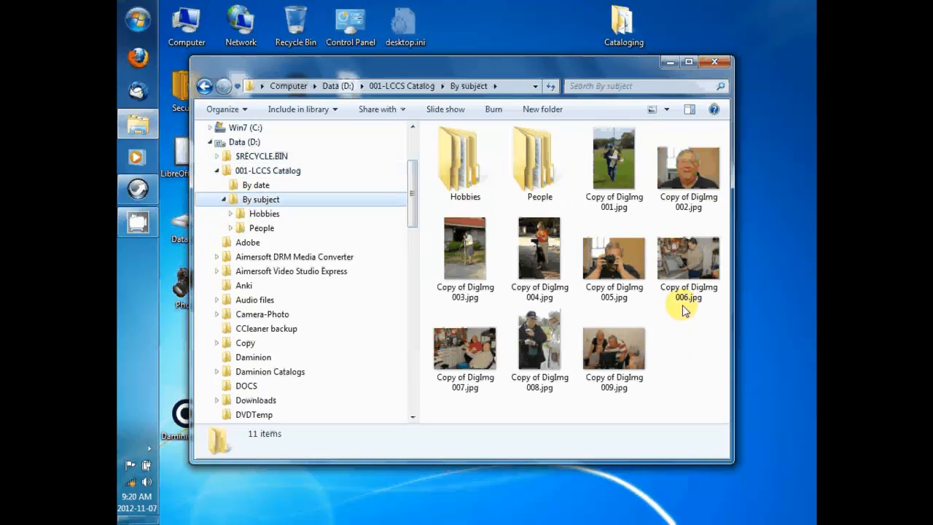
pyautogui.moveTo(654, 298)
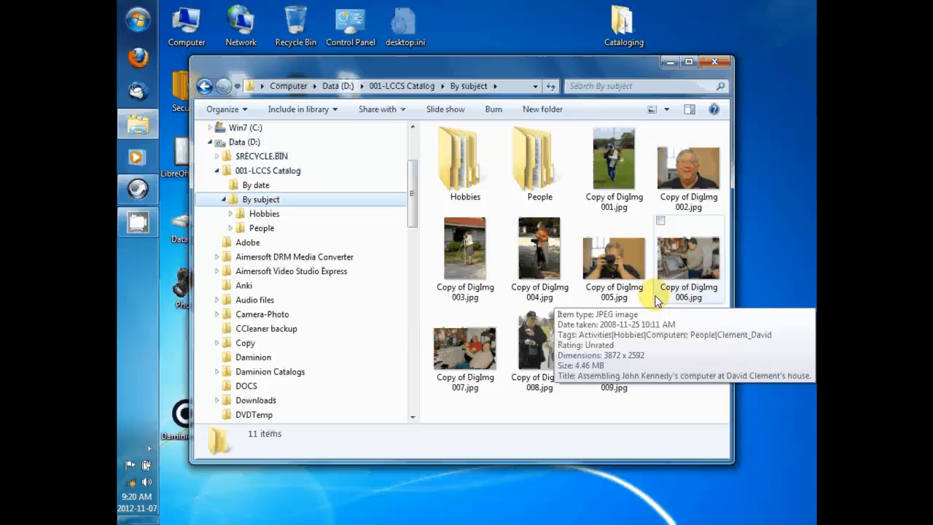
pyautogui.click(230, 228)
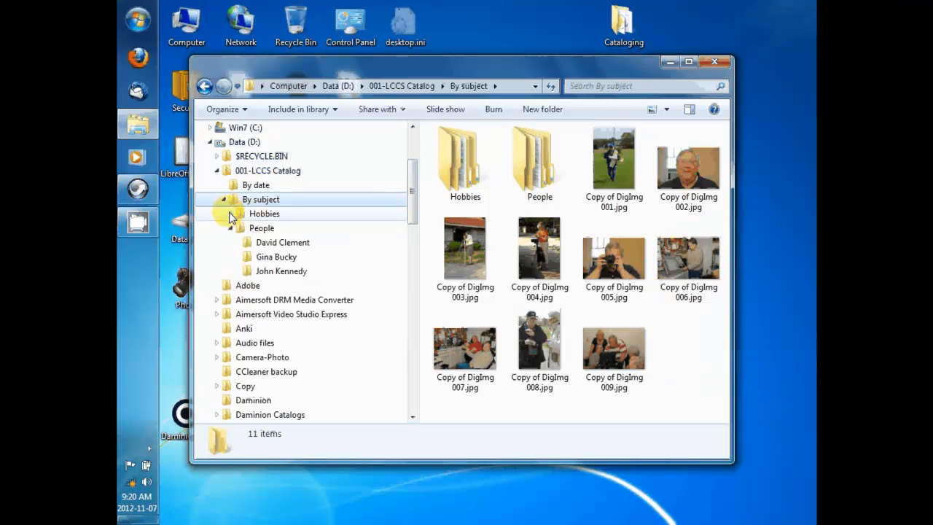
pyautogui.click(231, 213)
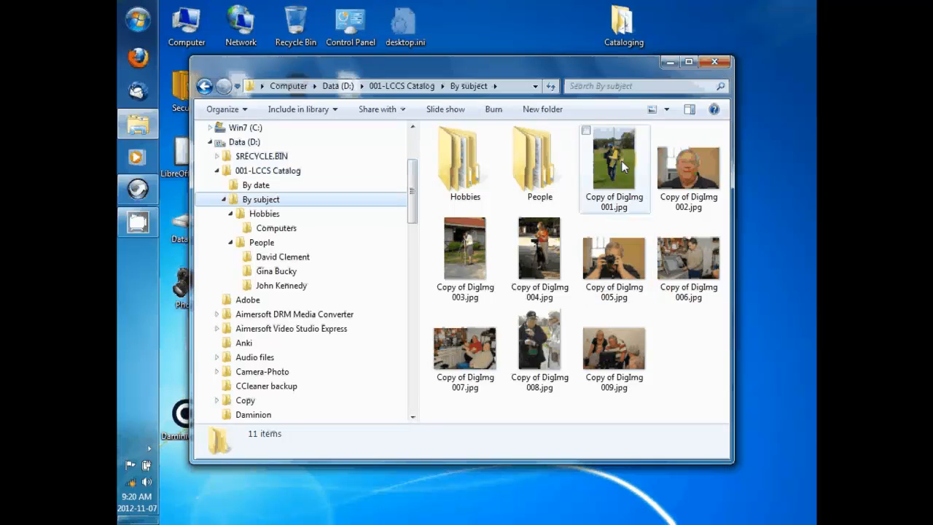
# Move Copy of DigImg 001.jpg into the first People subfolder, and preview Copy of DigImg 002.jpg and move it into the third.
pyautogui.moveTo(617, 171)
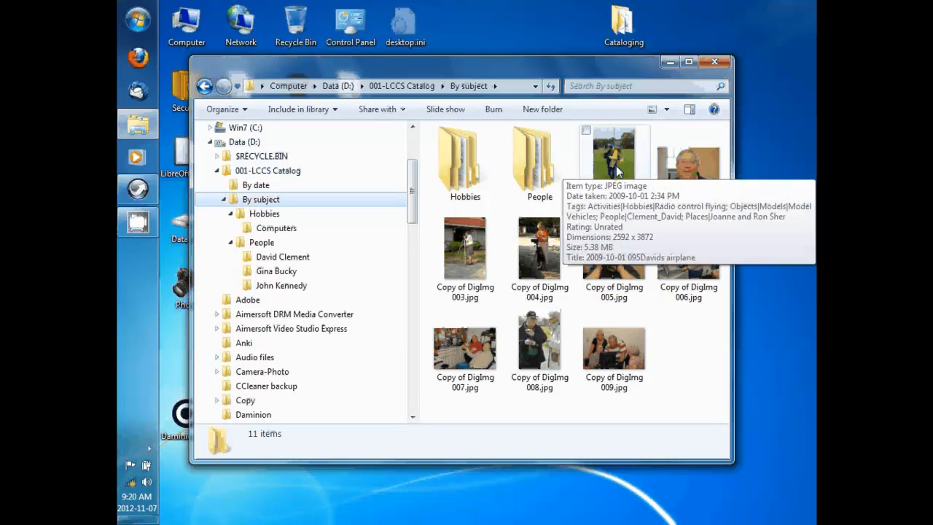
pyautogui.moveTo(617, 171); pyautogui.dragTo(299, 260)
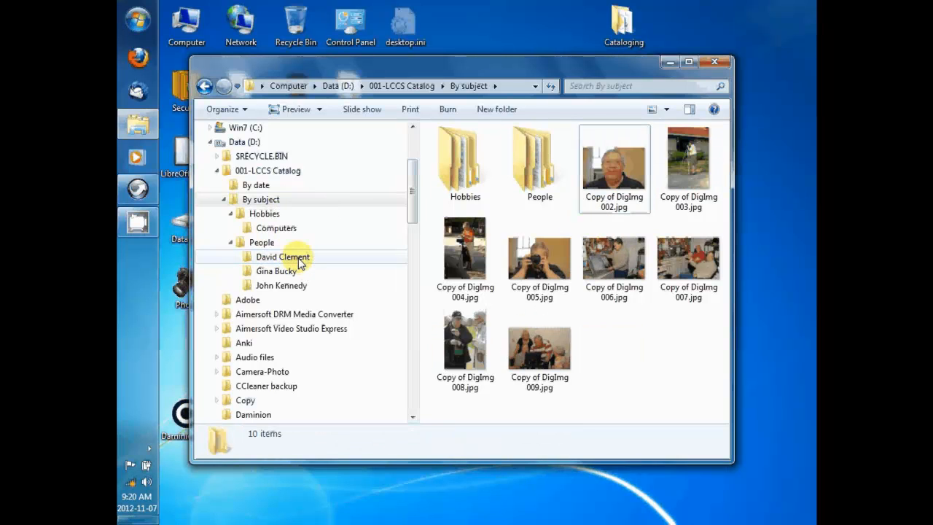
pyautogui.doubleClick(616, 185)
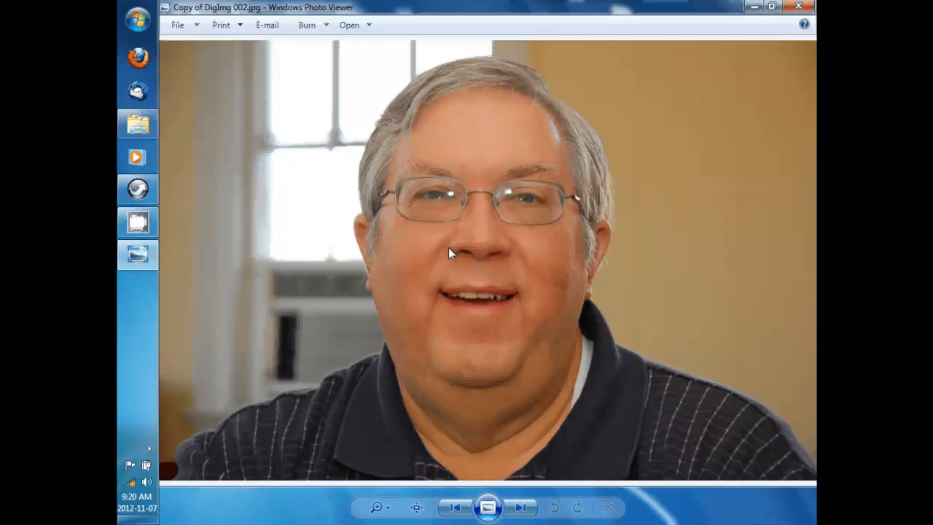
pyautogui.click(798, 6)
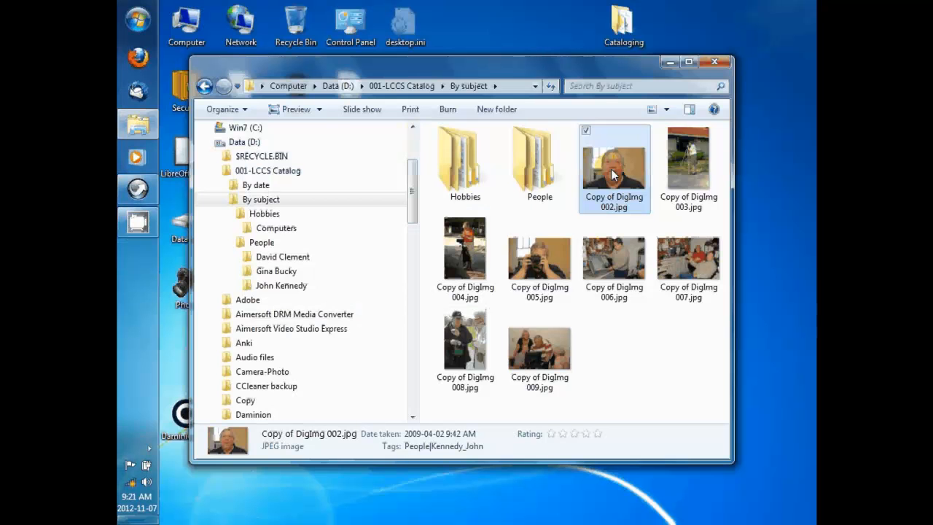
pyautogui.moveTo(611, 169); pyautogui.dragTo(294, 291)
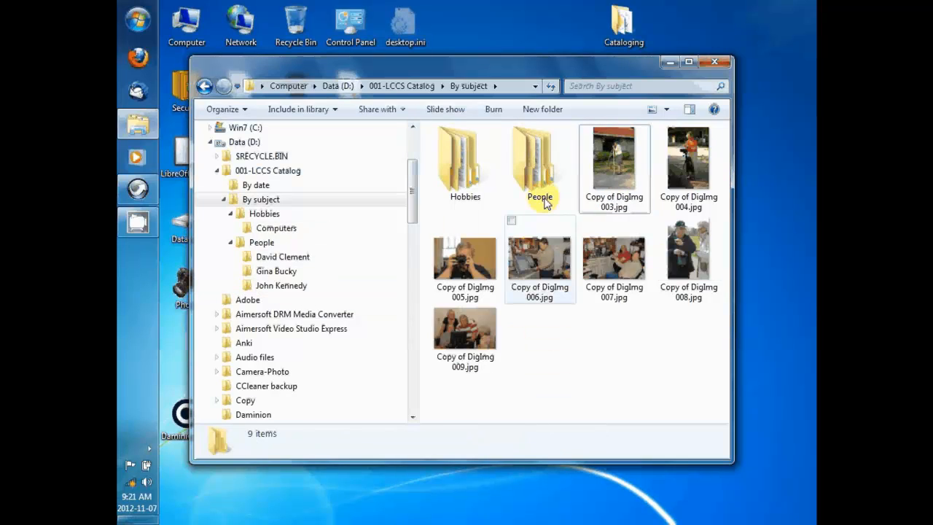
# Move Copy of DigImg 003.jpg into the first People subfolder, 004.jpg into the second, and 005.jpg out of By subject.
pyautogui.moveTo(614, 162); pyautogui.dragTo(284, 258)
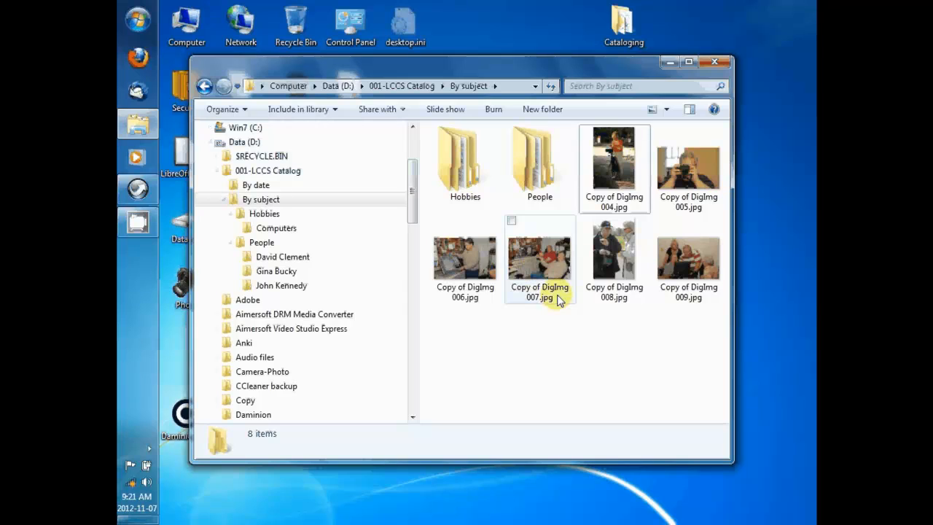
pyautogui.moveTo(613, 157); pyautogui.dragTo(294, 271)
pyautogui.moveTo(622, 178); pyautogui.dragTo(614, 206)
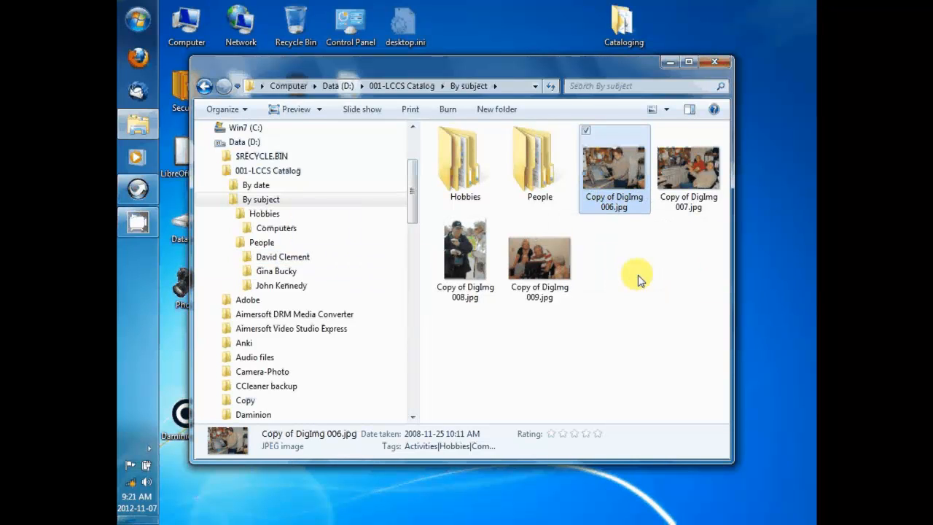
# Move Copy of DigImg 006.jpg into the first People subfolder and Copy of DigImg 007.jpg into the Computers folder under Hobbies.
pyautogui.moveTo(619, 204)
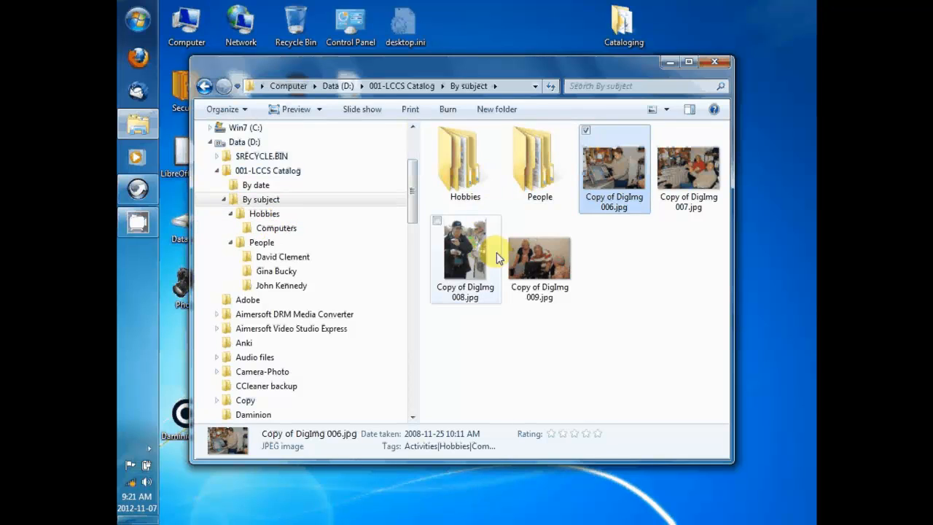
pyautogui.moveTo(541, 277)
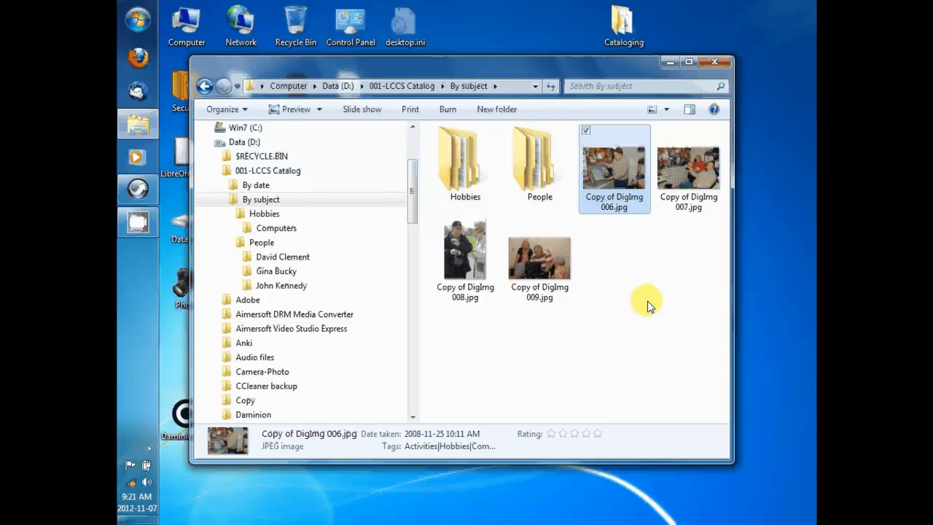
pyautogui.moveTo(610, 174); pyautogui.dragTo(294, 259)
pyautogui.click(618, 175)
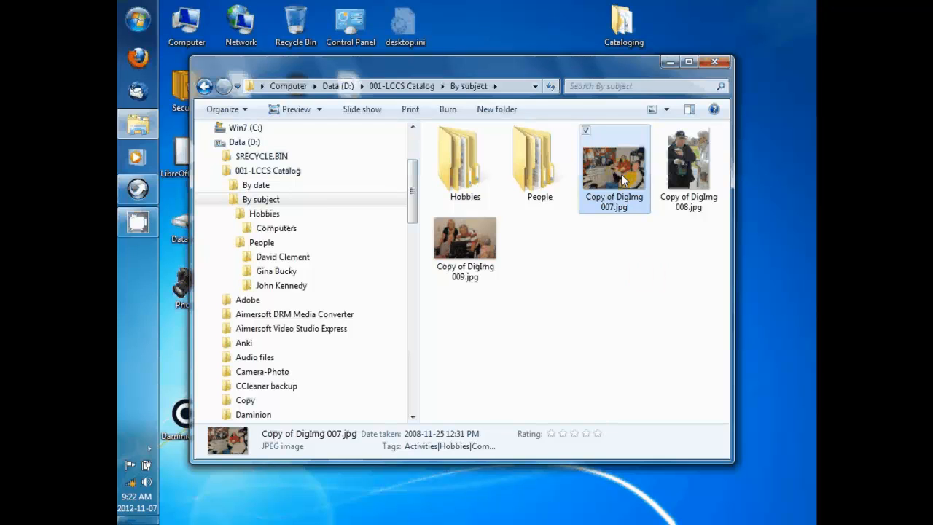
pyautogui.moveTo(621, 173)
pyautogui.moveTo(609, 178); pyautogui.dragTo(279, 230)
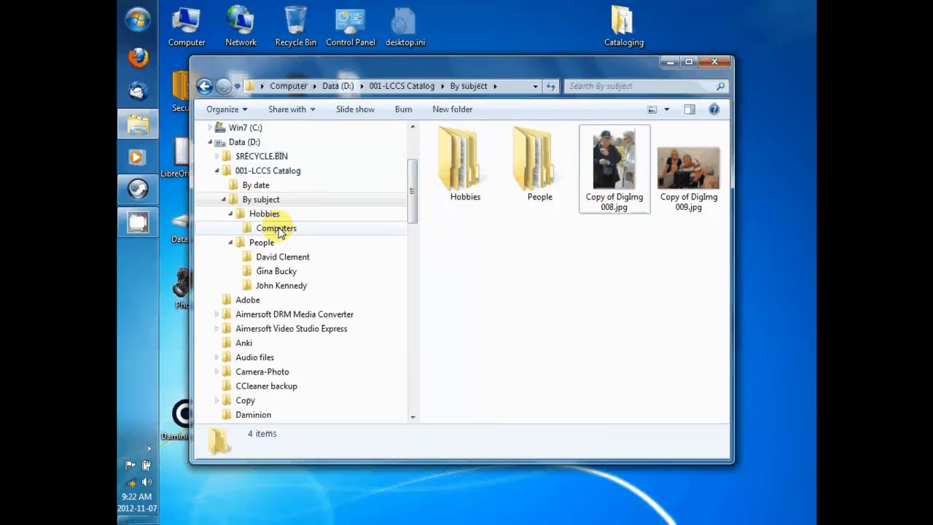
# Move Copy of DigImg 008.jpg and Copy of DigImg 009.jpg into the third People subfolder.
pyautogui.click(614, 201)
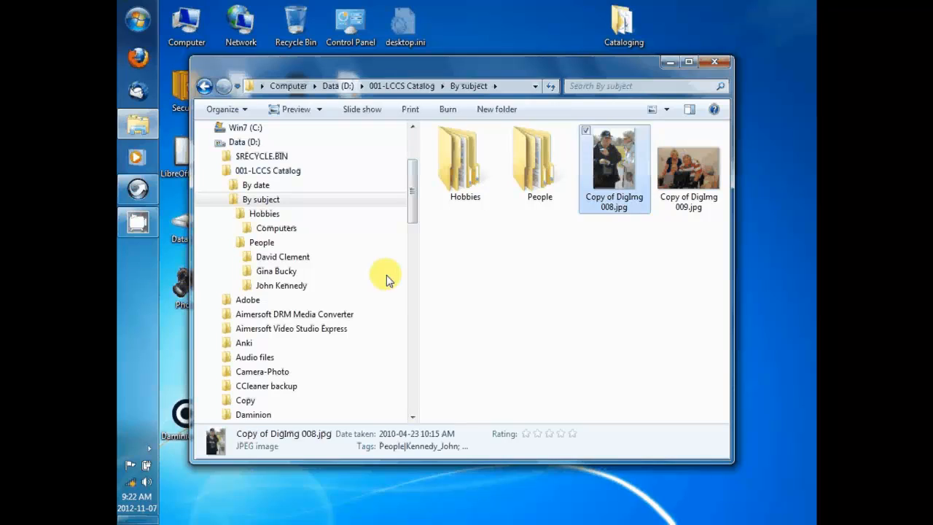
pyautogui.moveTo(387, 275); pyautogui.dragTo(277, 285)
pyautogui.moveTo(614, 175)
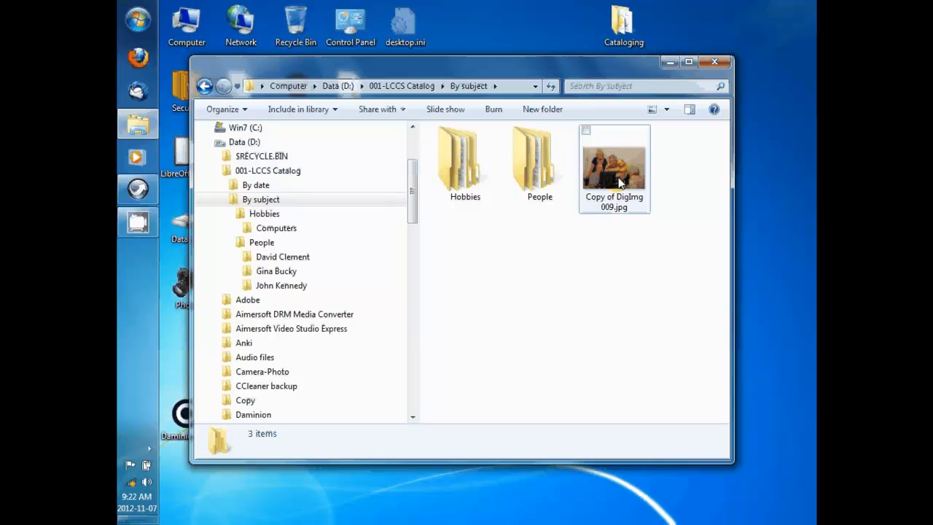
pyautogui.moveTo(619, 183); pyautogui.dragTo(294, 290)
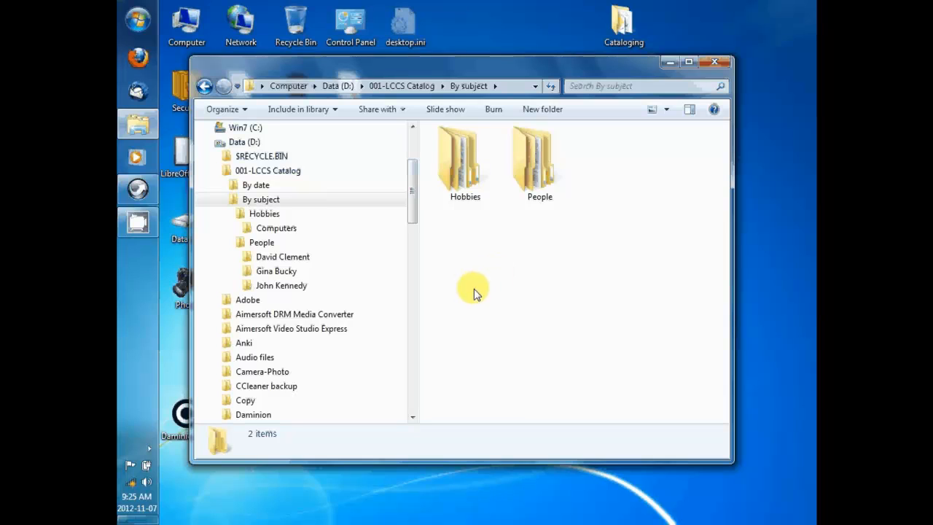
# Collapse By subject, open the By date folder, and create a subfolder named 2008-11-25 in it.
pyautogui.click(223, 202)
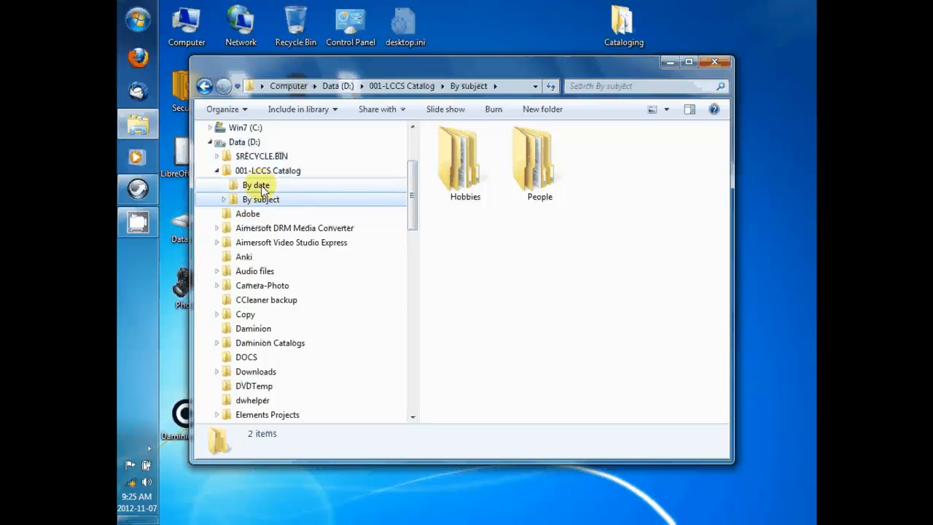
pyautogui.click(256, 186)
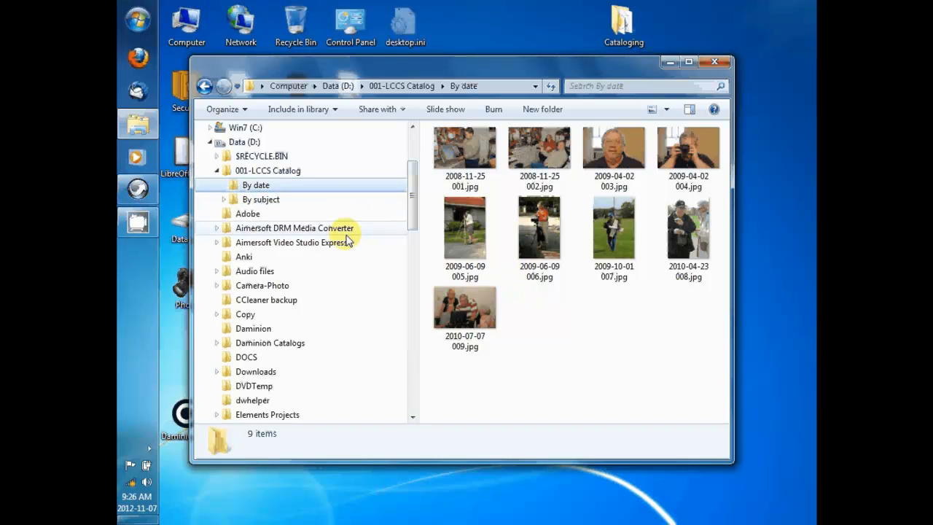
pyautogui.rightClick(260, 191)
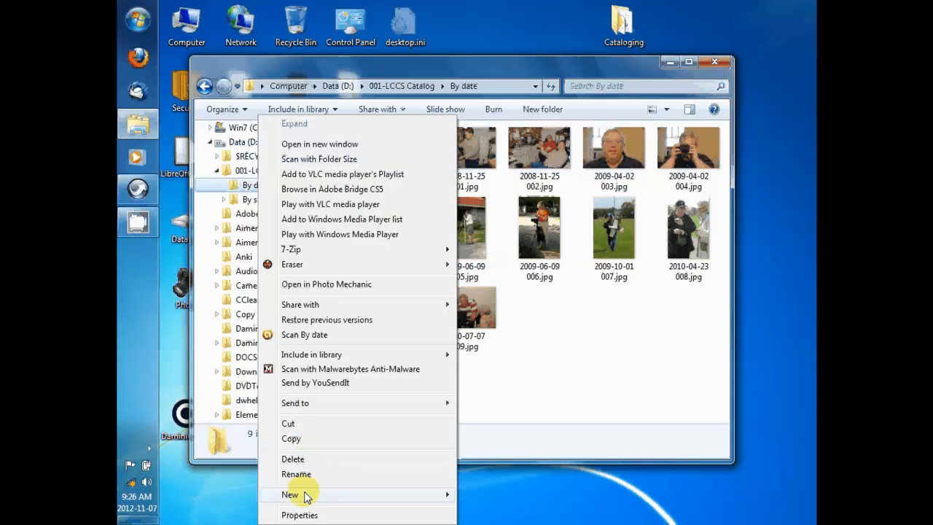
pyautogui.moveTo(315, 495)
pyautogui.click(490, 495)
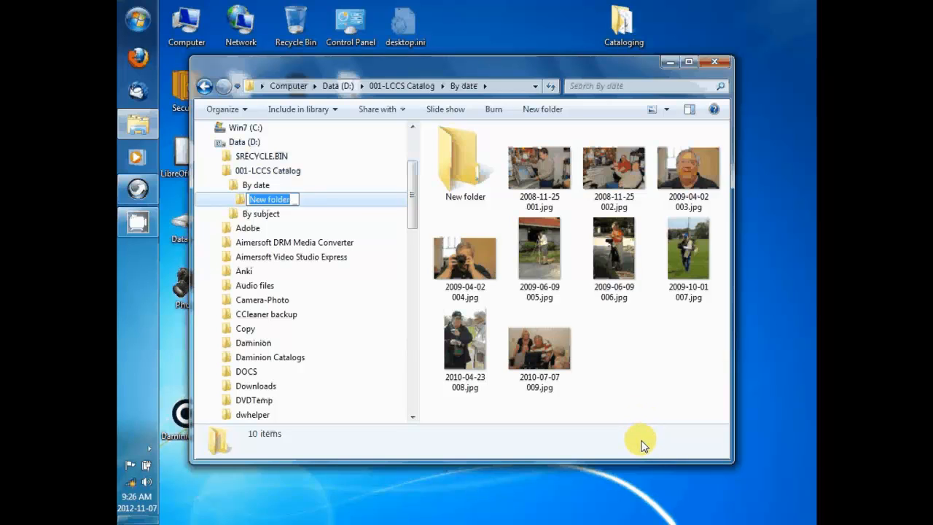
pyautogui.write('200')
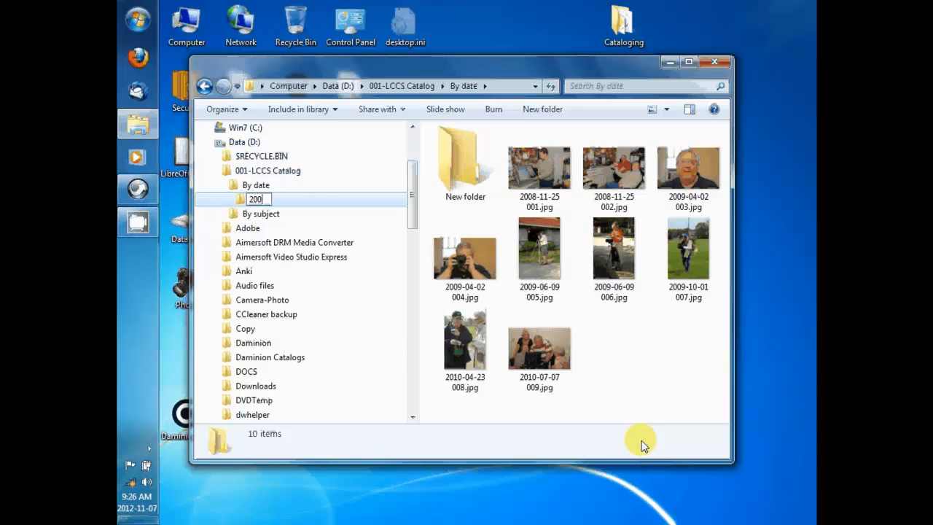
pyautogui.write('8-11-25')
pyautogui.click(640, 456)
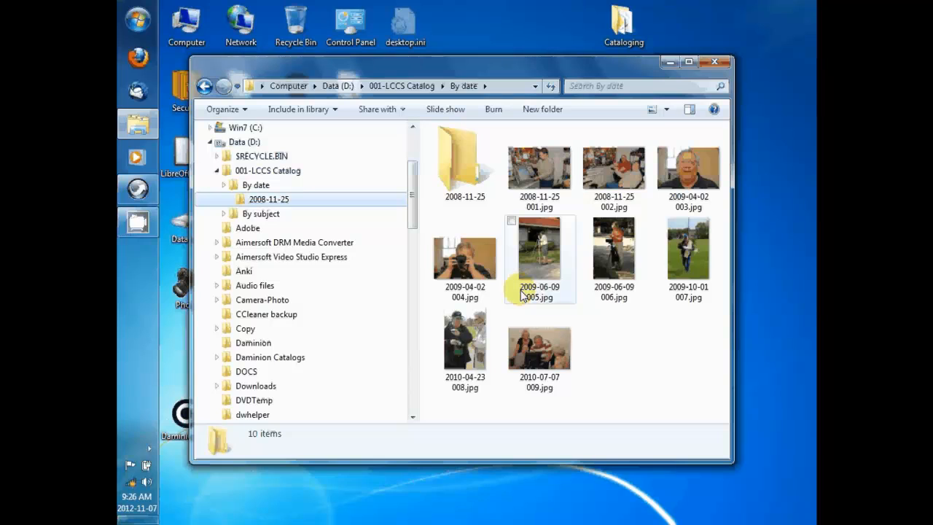
# Select the photos 2008-11-25 001.jpg and 2008-11-25 002.jpg together in the By date folder.
pyautogui.moveTo(522, 295)
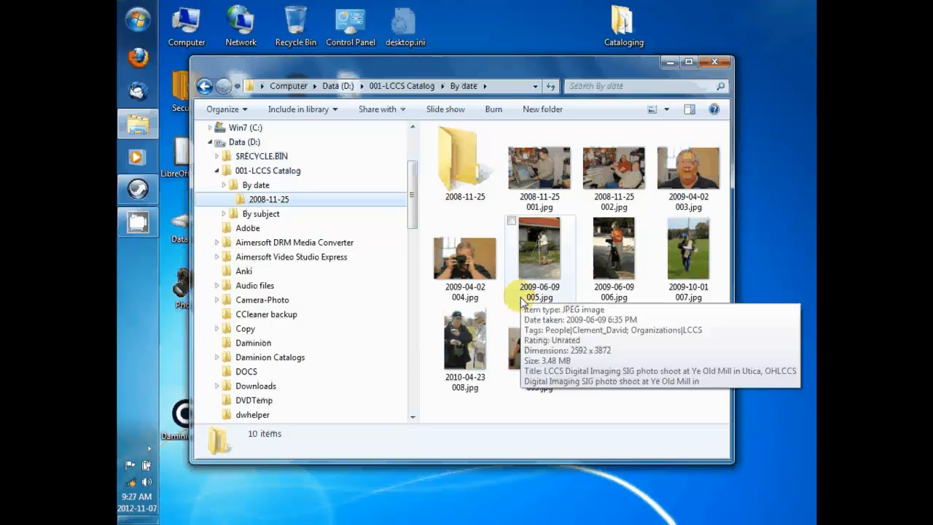
pyautogui.click(533, 173)
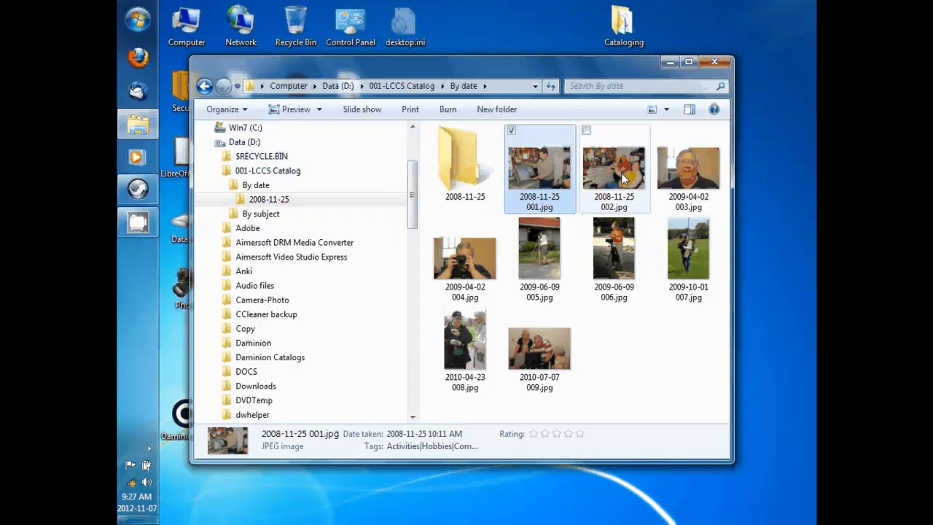
pyautogui.moveTo(621, 175)
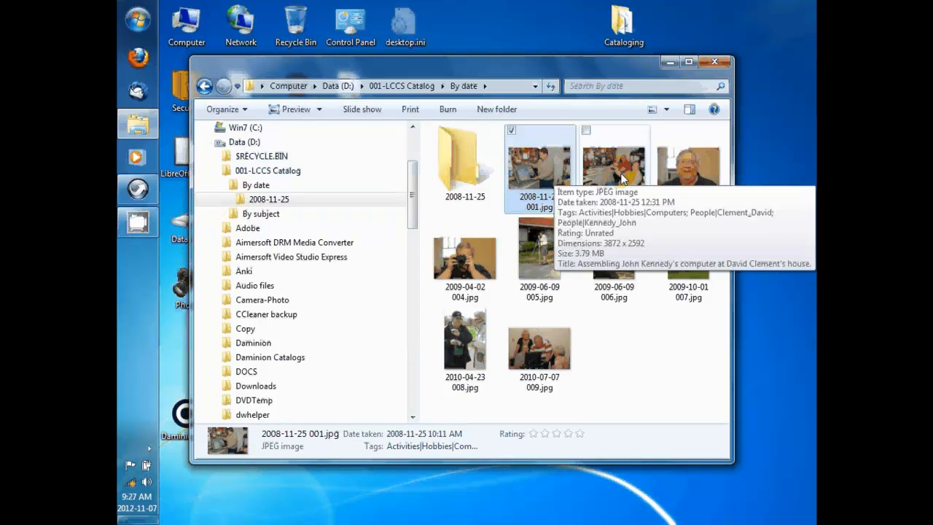
pyautogui.keyDown('ctrl'); pyautogui.click(621, 176); pyautogui.keyUp('ctrl')
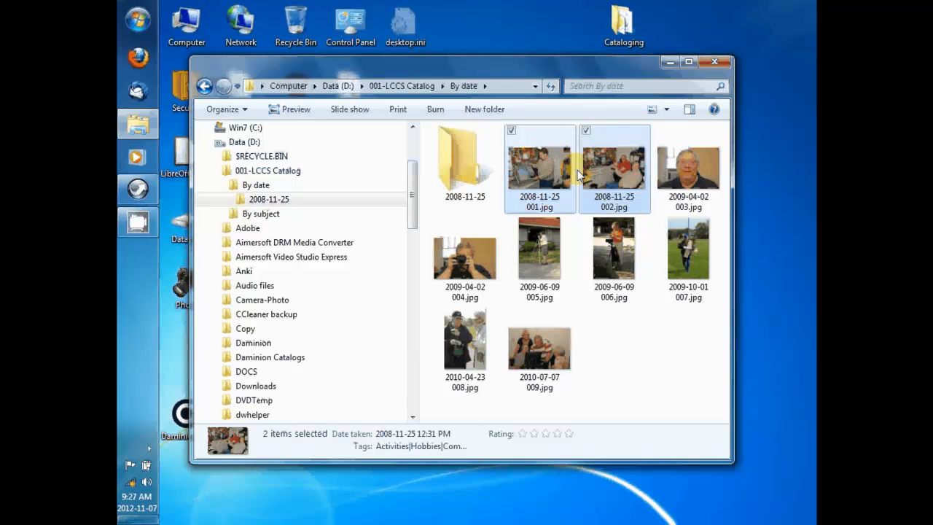
pyautogui.click(549, 139)
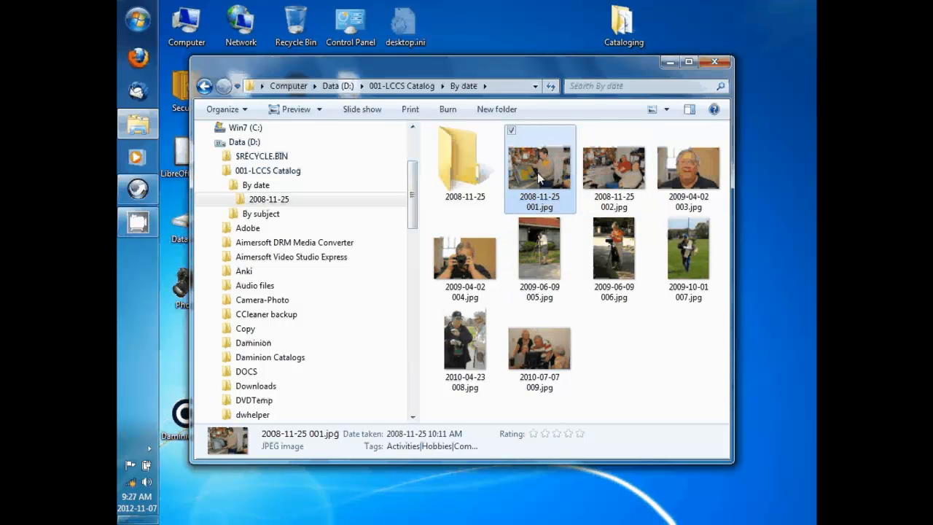
pyautogui.keyDown('ctrl'); pyautogui.click(616, 173); pyautogui.keyUp('ctrl')
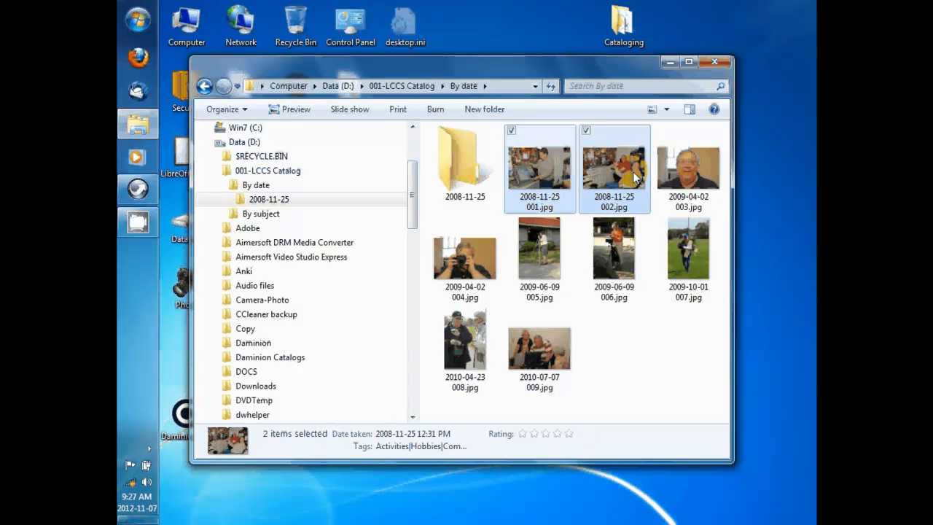
# Add 2009-06-09 006.jpg, 2010-07-07 009.jpg and 2009-04-02 004.jpg to the selection, and deselect these three again.
pyautogui.keyDown('ctrl'); pyautogui.click(611, 252); pyautogui.keyUp('ctrl')
pyautogui.keyDown('ctrl'); pyautogui.click(545, 347); pyautogui.keyUp('ctrl')
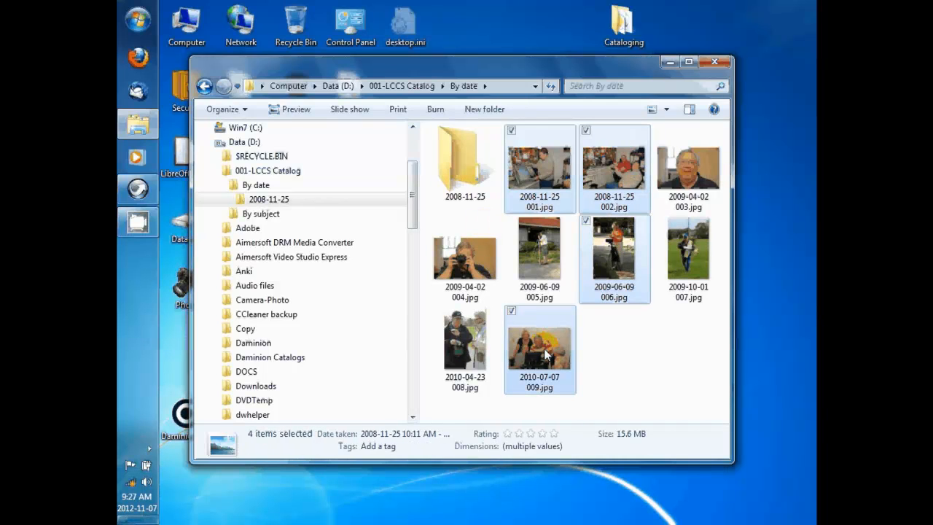
pyautogui.keyDown('ctrl'); pyautogui.click(449, 252); pyautogui.keyUp('ctrl')
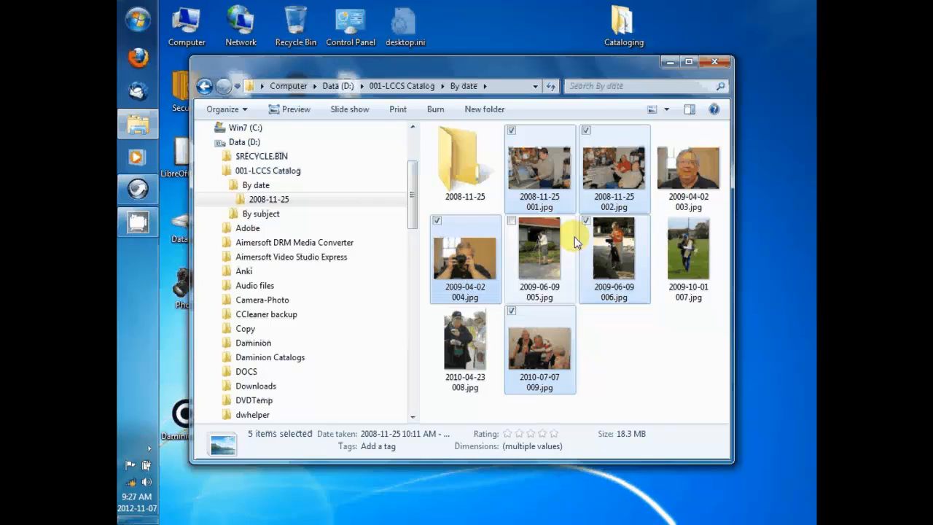
pyautogui.click(585, 220)
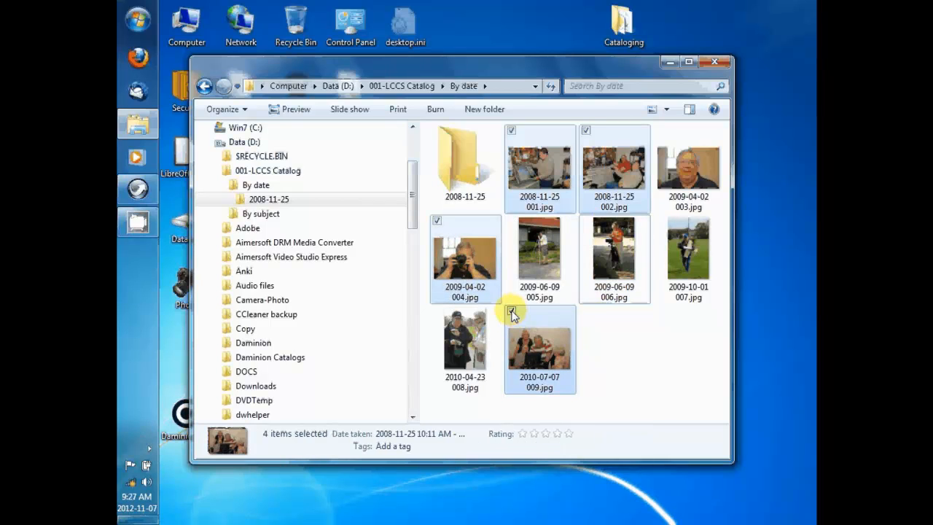
pyautogui.click(513, 313)
pyautogui.click(437, 220)
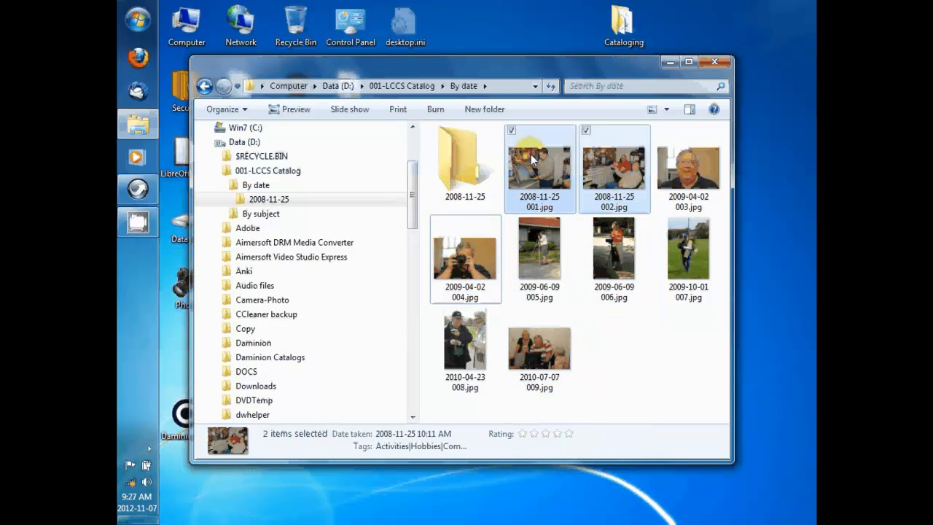
# Move the two selected photos, 2008-11-25 001.jpg and 002.jpg, into the 2008-11-25 folder.
pyautogui.moveTo(539, 161)
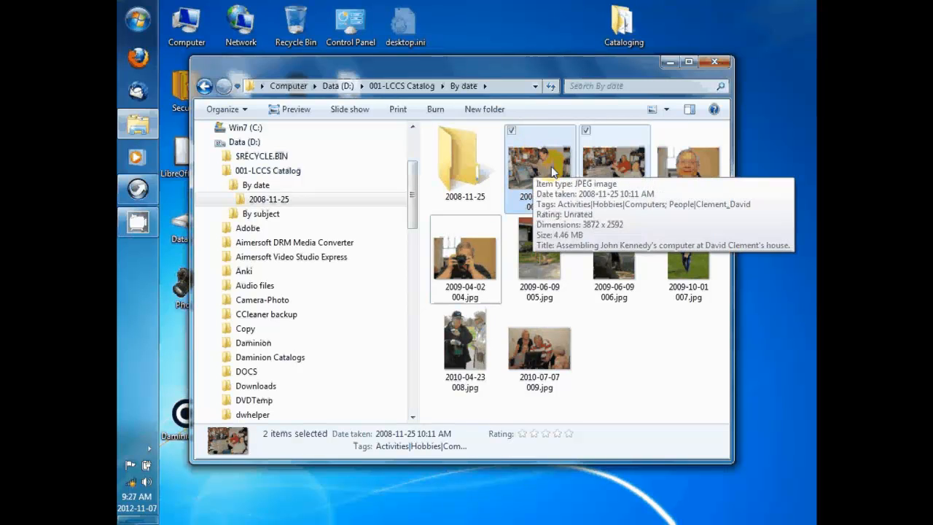
pyautogui.moveTo(600, 263)
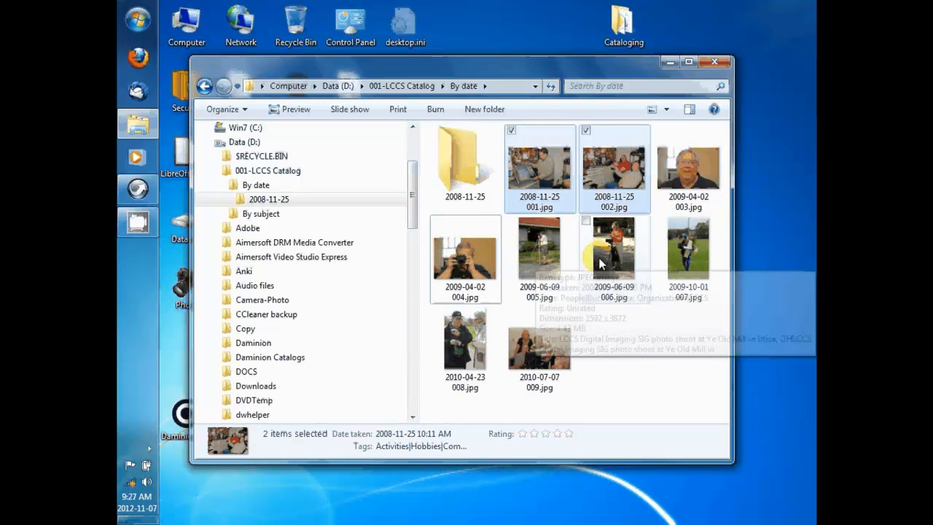
pyautogui.keyDown('ctrl'); pyautogui.click(547, 343); pyautogui.keyUp('ctrl')
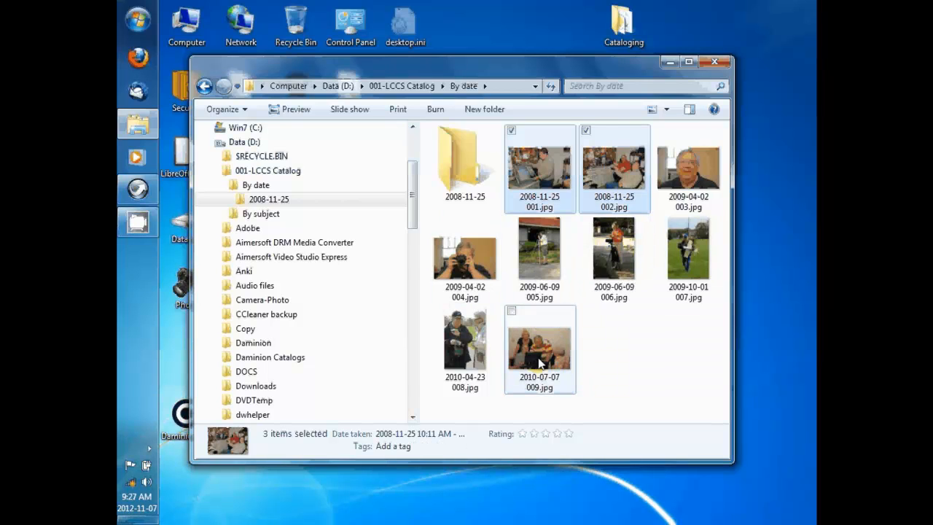
pyautogui.keyDown('ctrl'); pyautogui.click(540, 363); pyautogui.keyUp('ctrl')
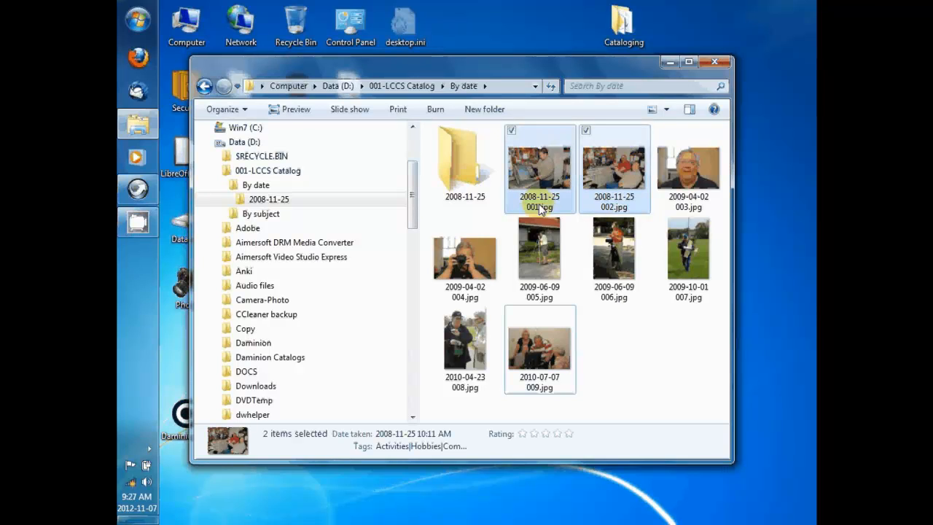
pyautogui.moveTo(549, 136); pyautogui.dragTo(283, 200)
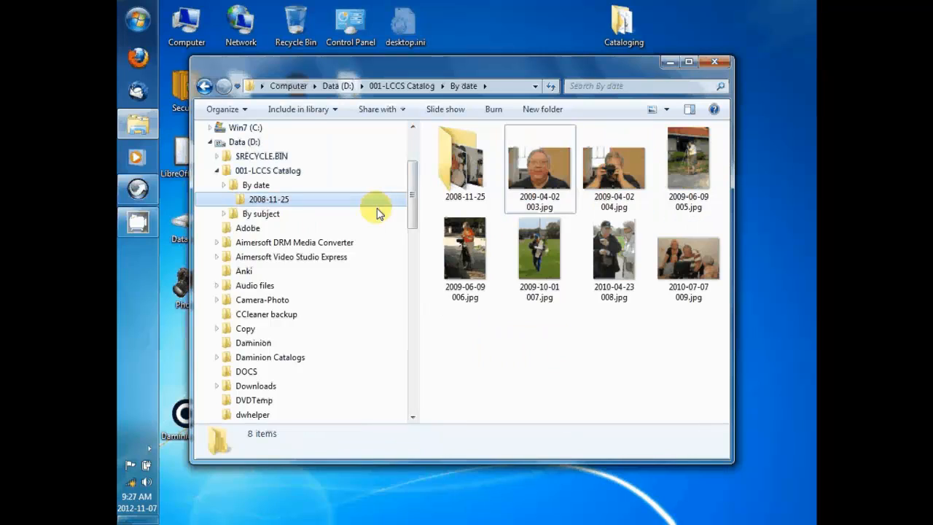
# Create a second subfolder in By date and name it 2009-04-02.
pyautogui.rightClick(260, 188)
pyautogui.moveTo(344, 496)
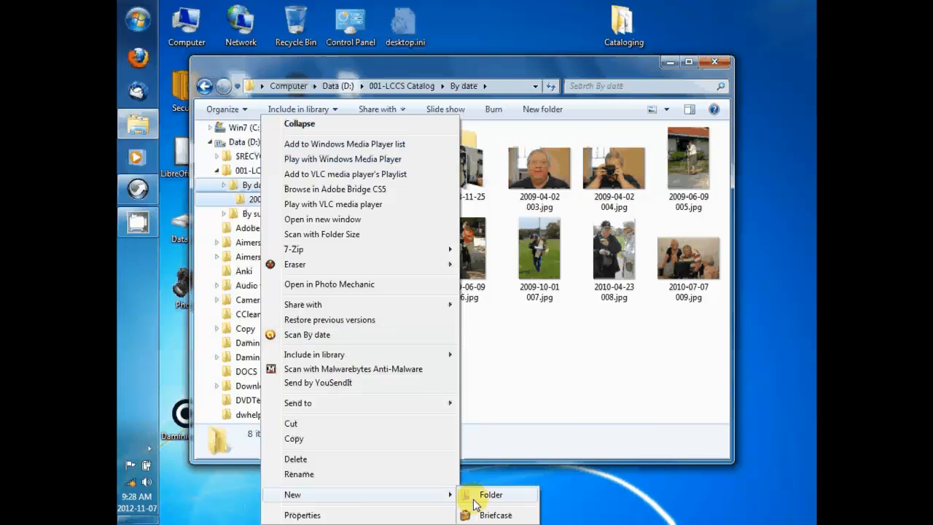
pyautogui.click(493, 495)
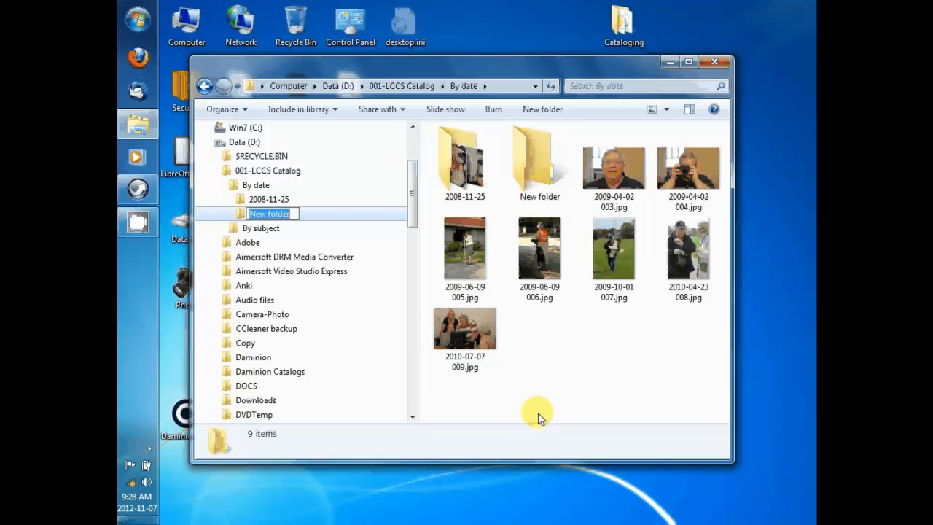
pyautogui.write('200')
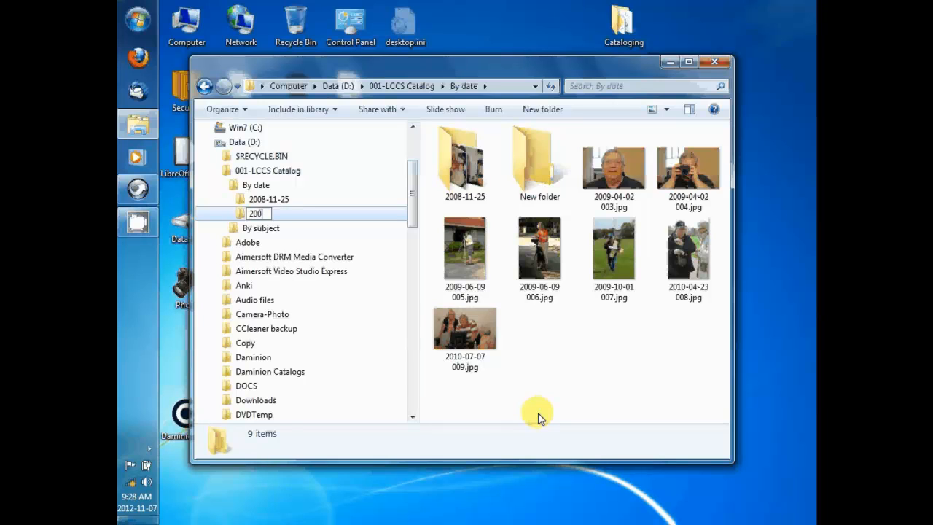
pyautogui.write('9-04-02')
pyautogui.press('Return')
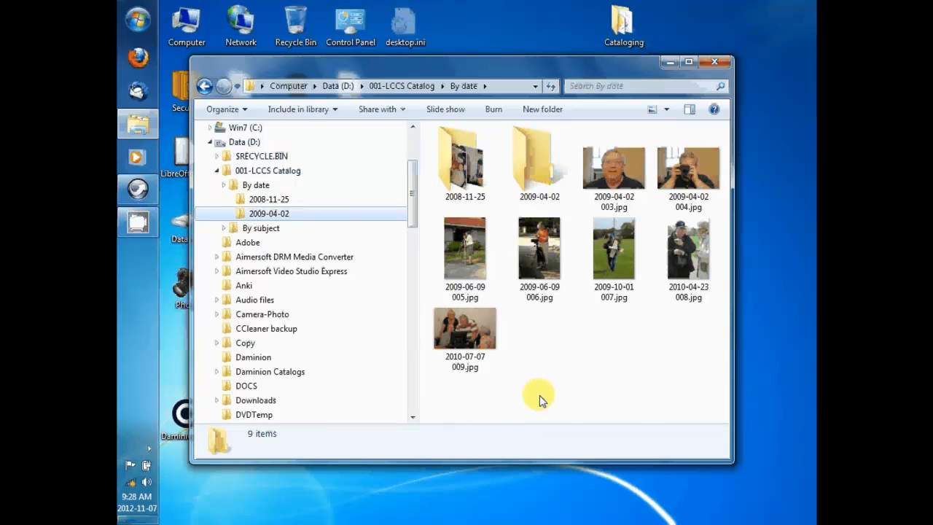
# Move 2009-04-02 003.jpg and 2009-04-02 004.jpg into the 2009-04-02 folder.
pyautogui.click(618, 170)
pyautogui.keyDown('ctrl'); pyautogui.click(683, 182); pyautogui.keyUp('ctrl')
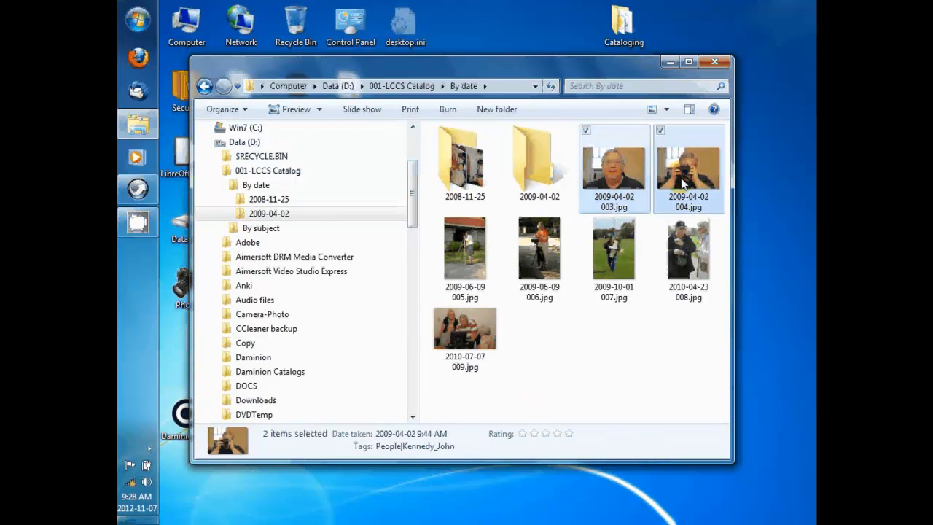
pyautogui.moveTo(683, 183); pyautogui.dragTo(283, 213)
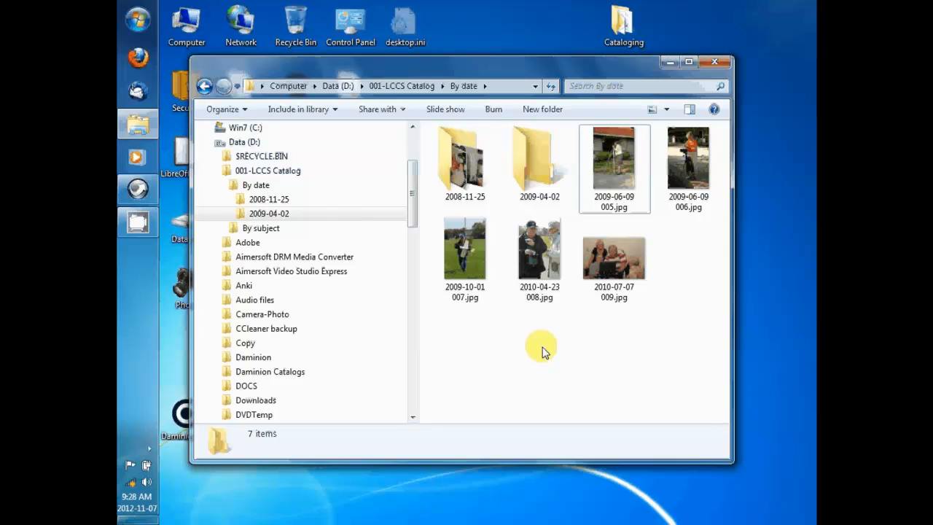
# Move 2009-06-09 005.jpg and 2009-06-09 006.jpg into the 2009-04-02 folder and open that folder.
pyautogui.click(620, 172)
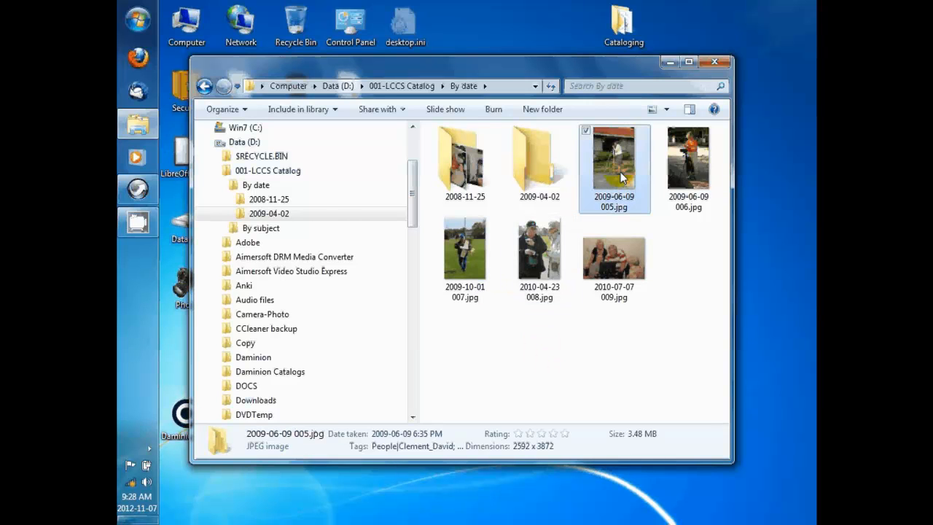
pyautogui.keyDown('ctrl'); pyautogui.click(689, 175); pyautogui.keyUp('ctrl')
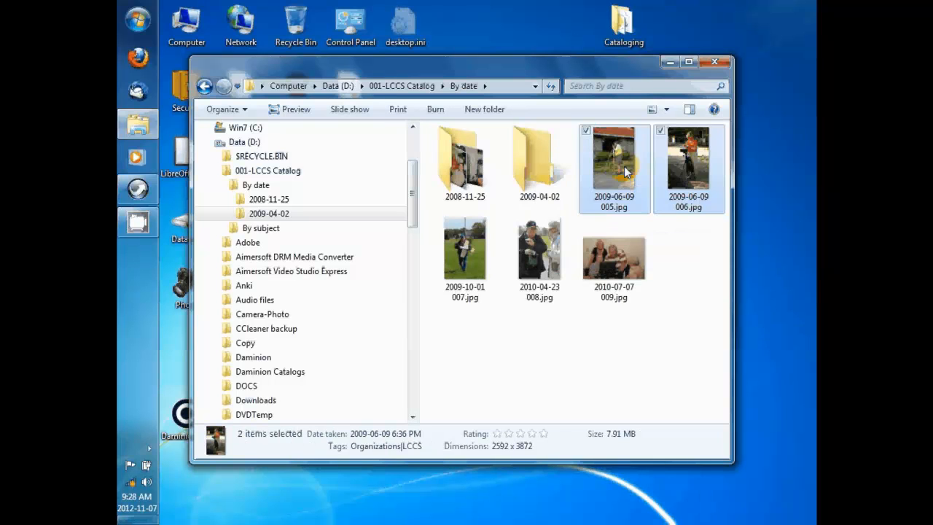
pyautogui.moveTo(625, 172); pyautogui.dragTo(284, 215)
pyautogui.click(283, 214)
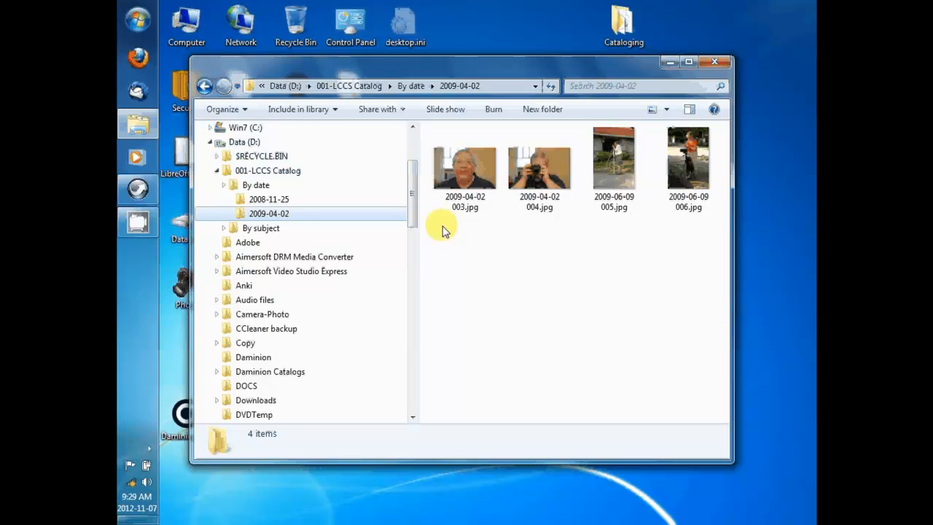
# Create a subfolder named 2009-04-02 inside the existing 2009-04-02 date folder, and return to the parent folder.
pyautogui.rightClick(277, 219)
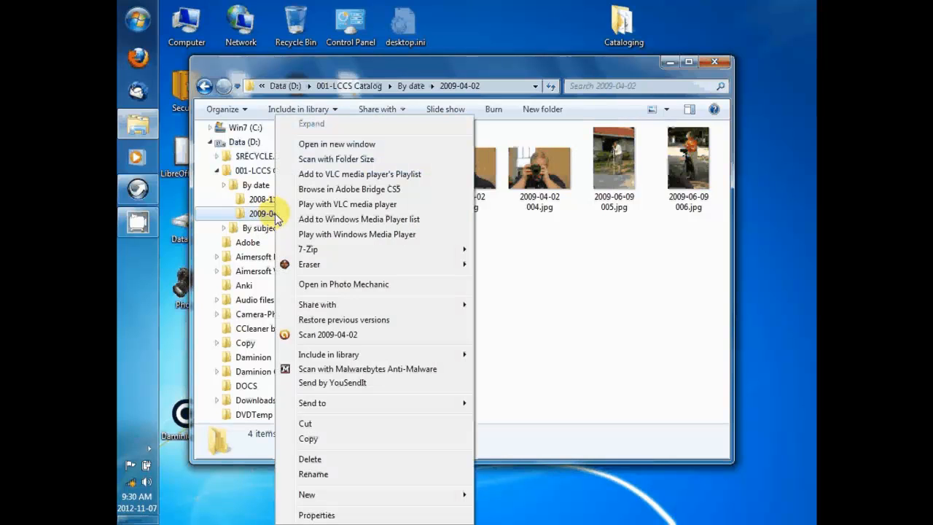
pyautogui.moveTo(445, 496)
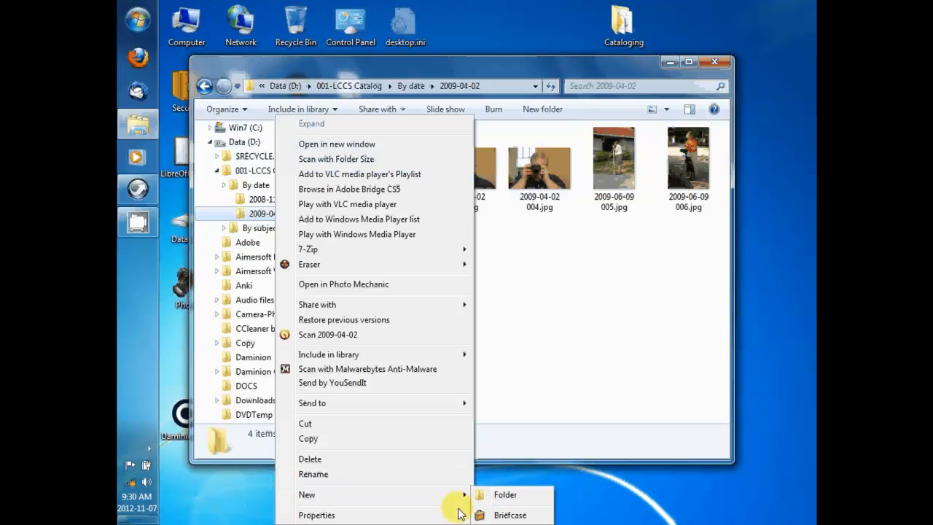
pyautogui.click(506, 495)
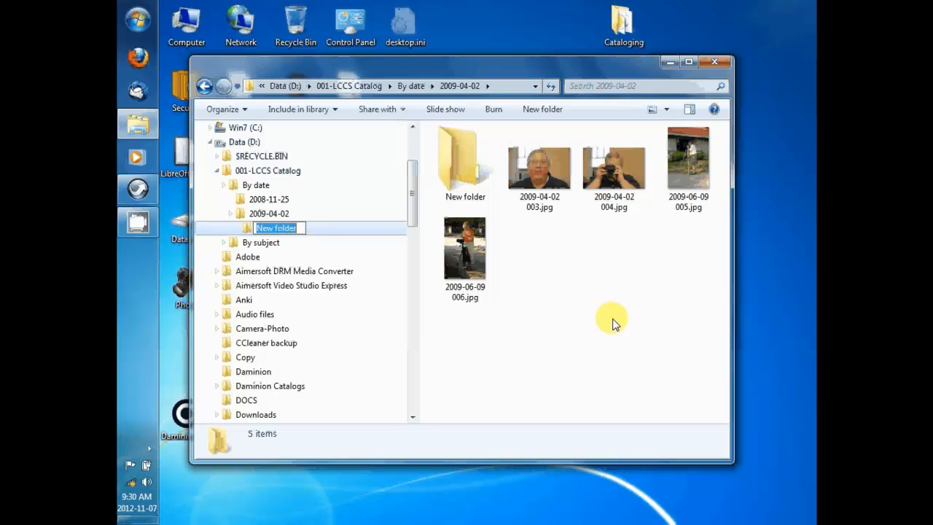
pyautogui.write('2')
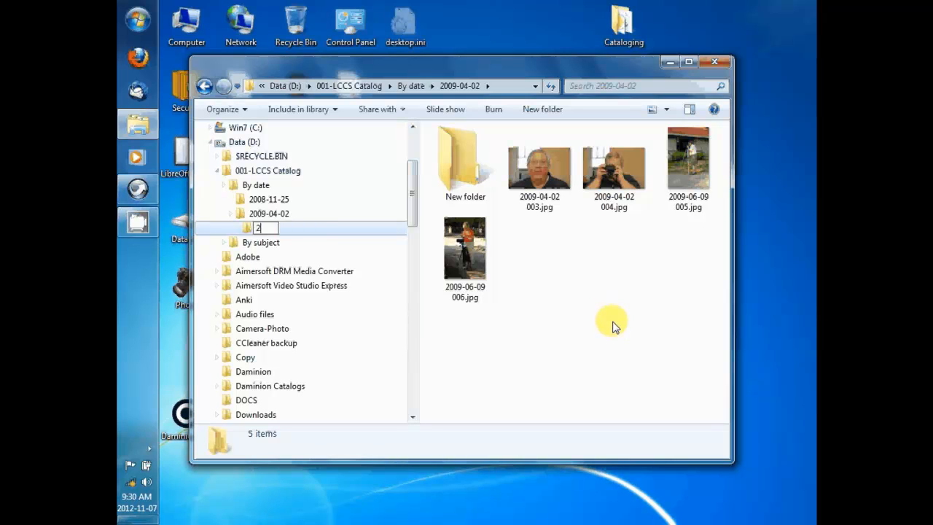
pyautogui.write('009-04-02')
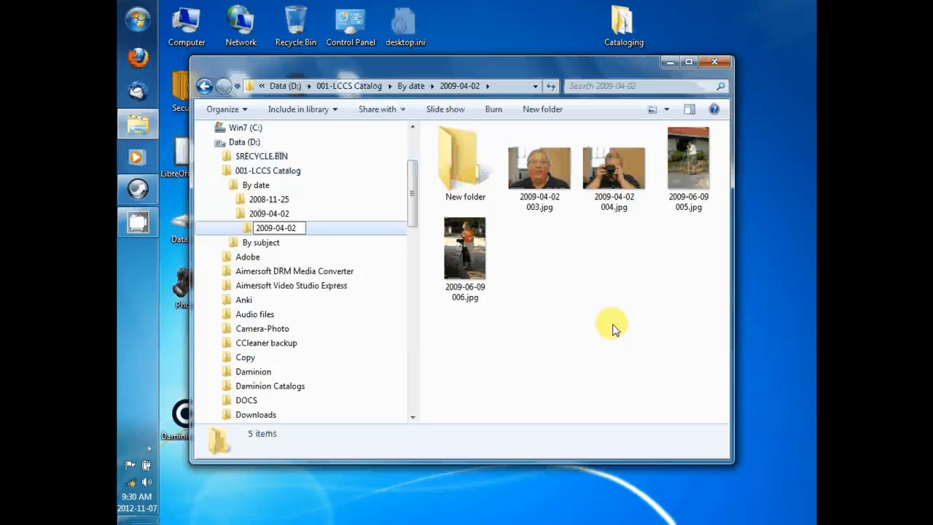
pyautogui.press('Return')
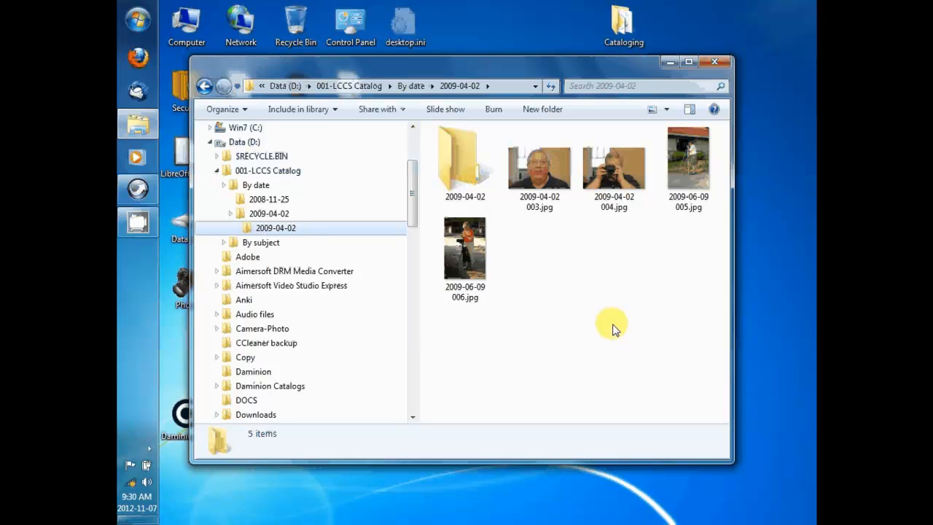
pyautogui.click(272, 217)
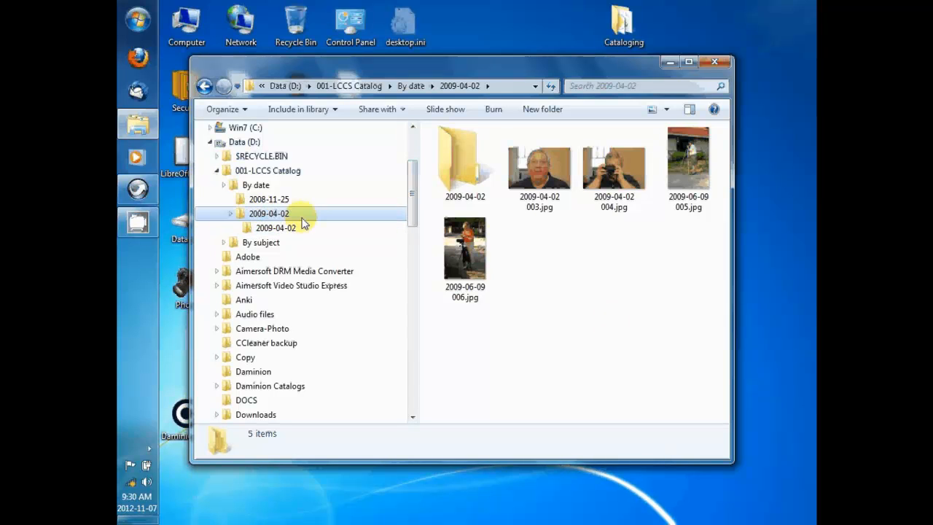
pyautogui.click(464, 165)
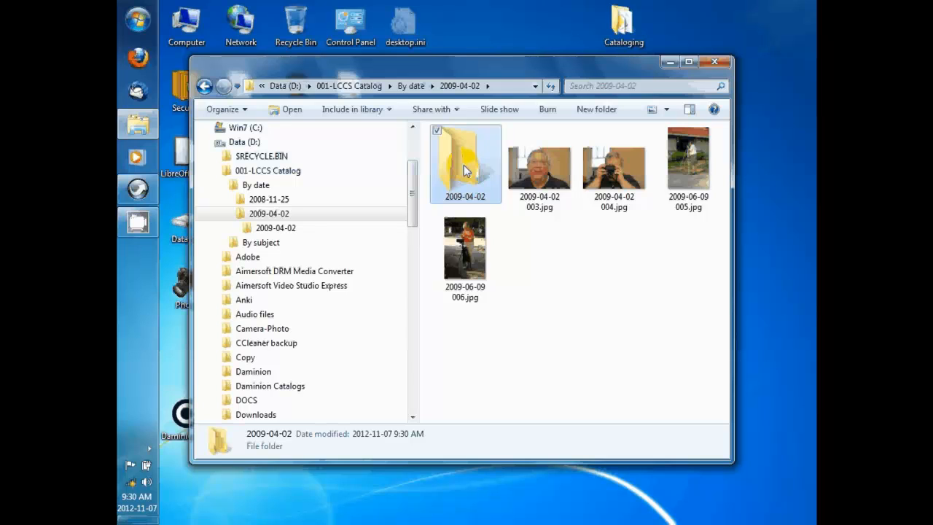
pyautogui.click(259, 218)
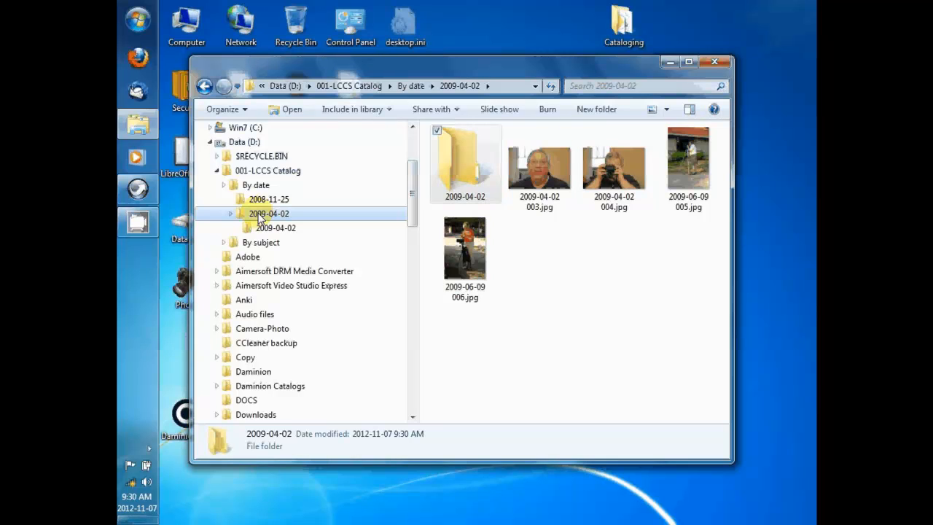
# Create a third-level folder named 2009-04-02 inside the nested 2009-04-02 subfolder and open it.
pyautogui.moveTo(259, 218); pyautogui.dragTo(272, 235)
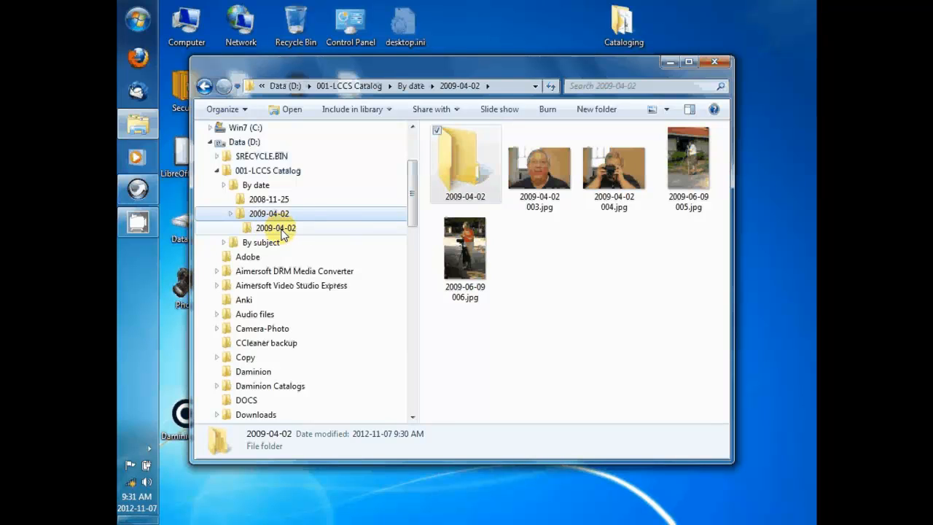
pyautogui.rightClick(283, 234)
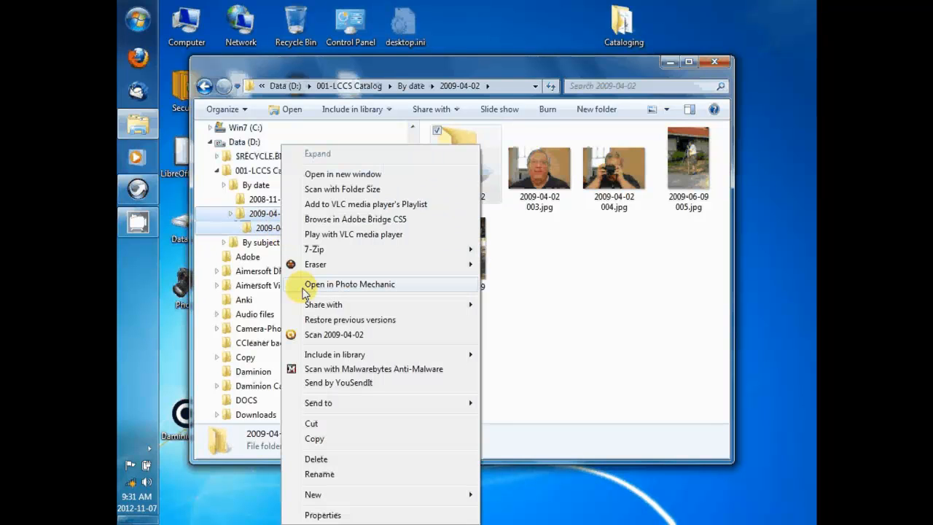
pyautogui.moveTo(404, 498)
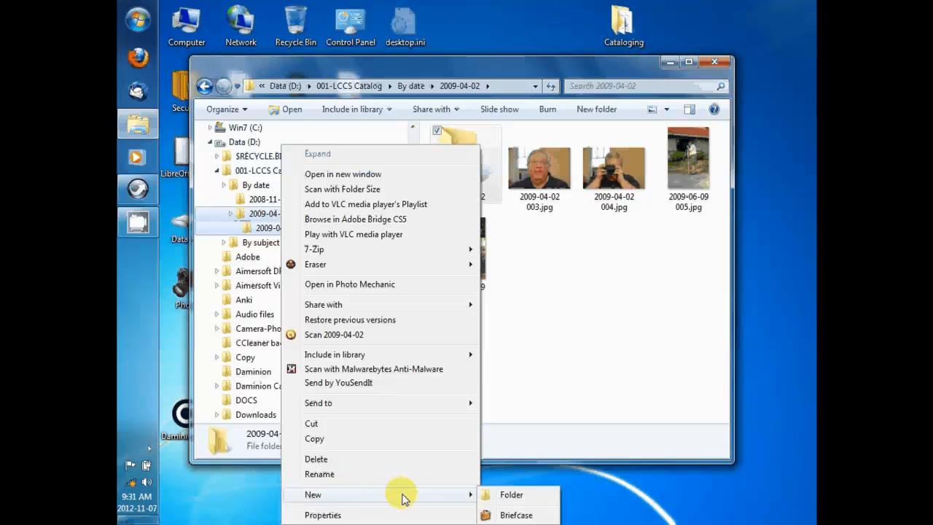
pyautogui.click(509, 496)
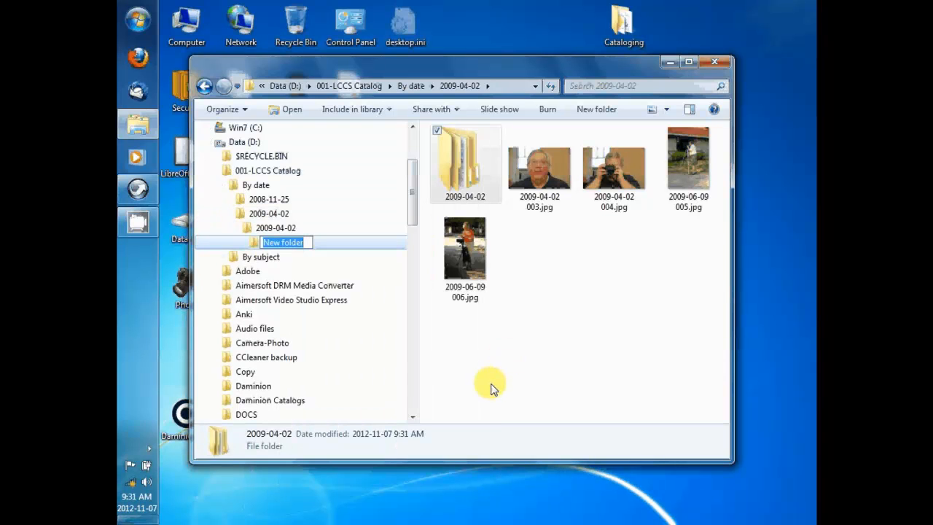
pyautogui.write('2009-')
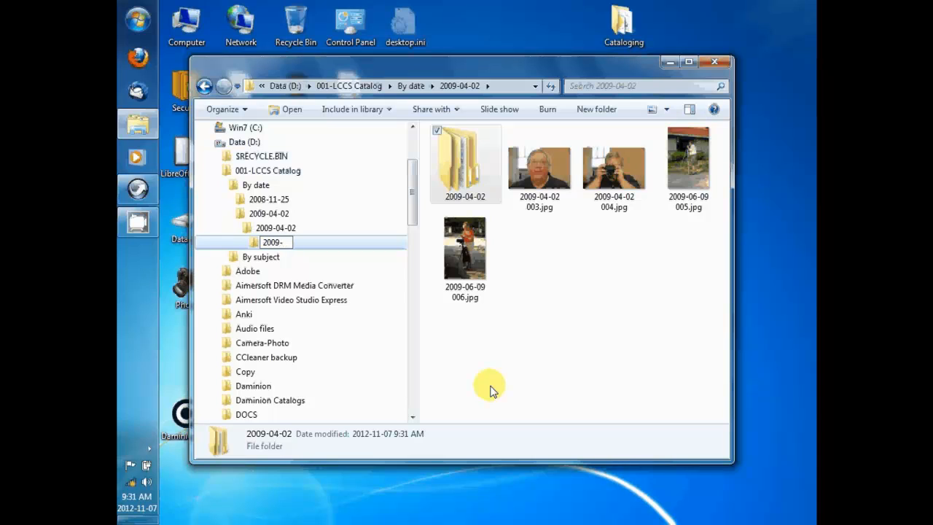
pyautogui.write('04-02')
pyautogui.press('Return')
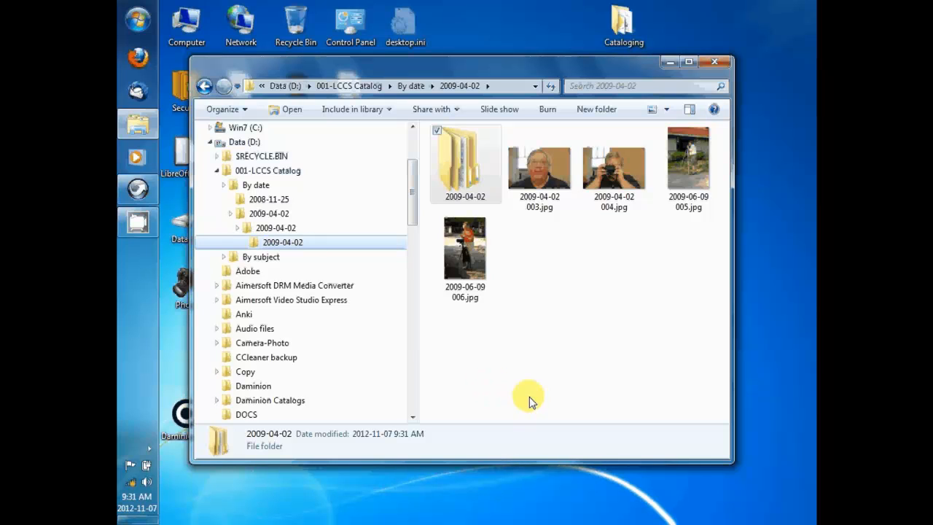
pyautogui.click(289, 244)
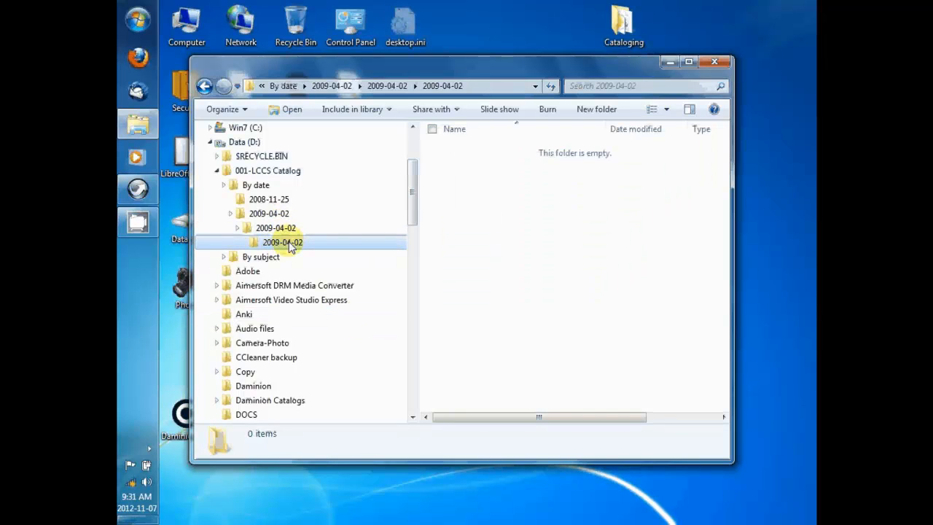
# Move photos 003.jpg through 006.jpg from the top-level 2009-04-02 folder into the innermost 2009-04-02 folder and open that folder.
pyautogui.click(267, 215)
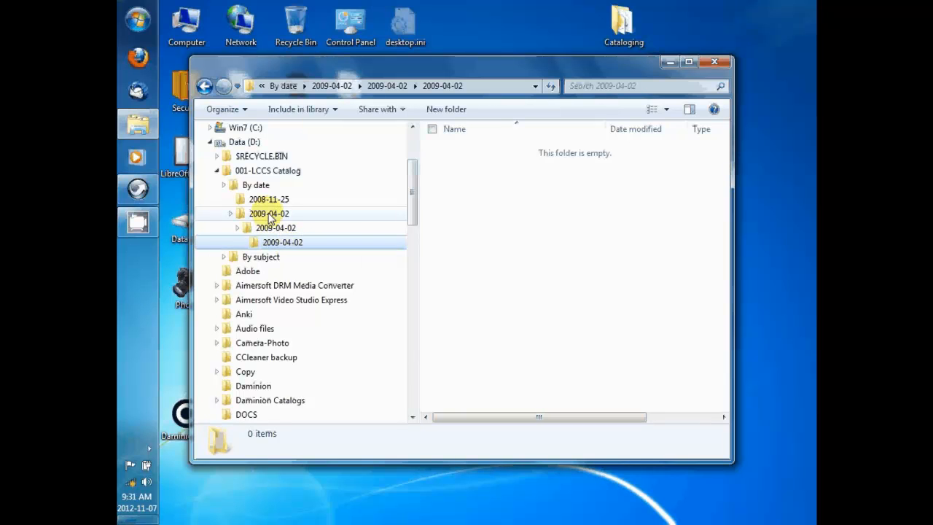
pyautogui.click(537, 172)
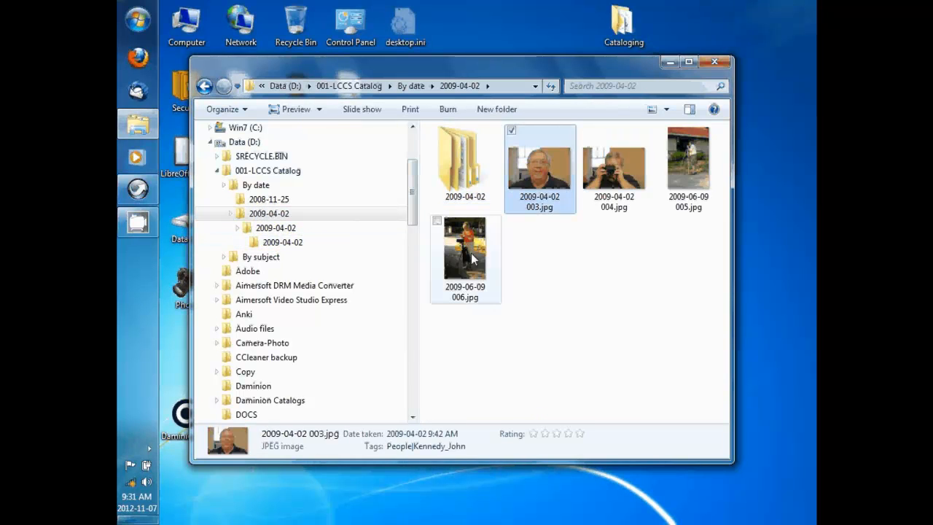
pyautogui.keyDown('shift'); pyautogui.click(469, 250); pyautogui.keyUp('shift')
pyautogui.moveTo(469, 251); pyautogui.dragTo(283, 242)
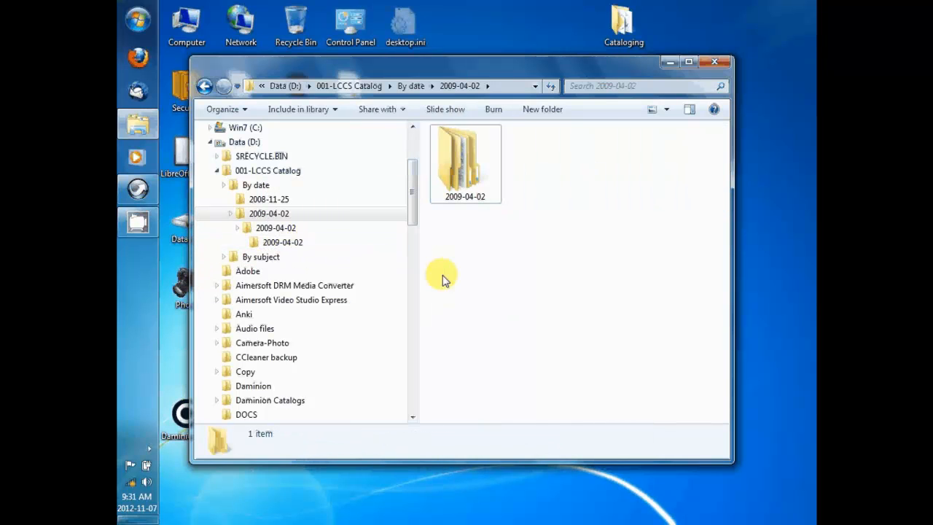
pyautogui.click(283, 242)
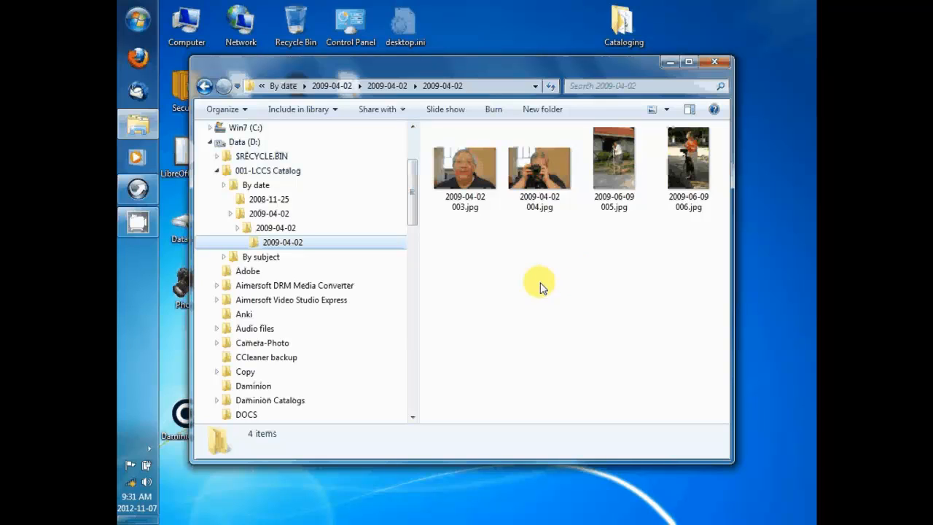
# Move all four photos from the innermost folder back to the top-level 2009-04-02 folder.
pyautogui.click(490, 187)
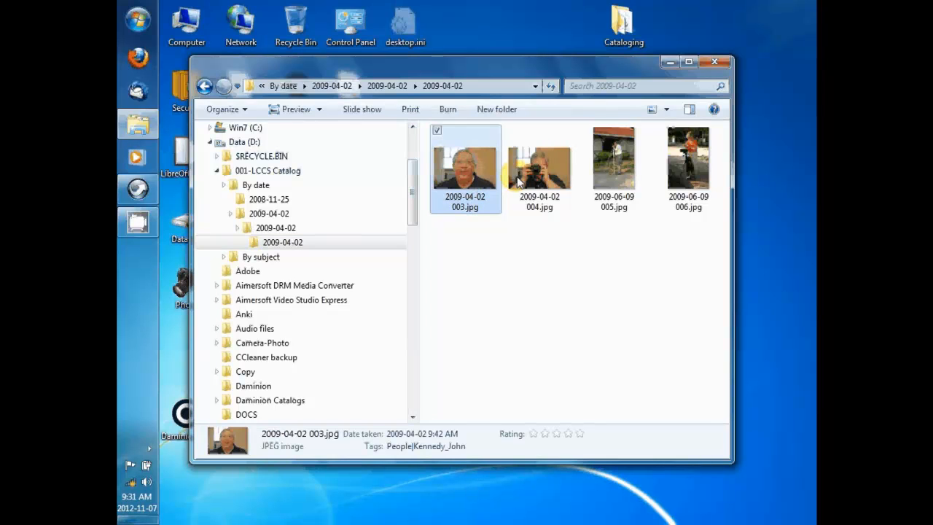
pyautogui.keyDown('shift'); pyautogui.click(689, 157); pyautogui.keyUp('shift')
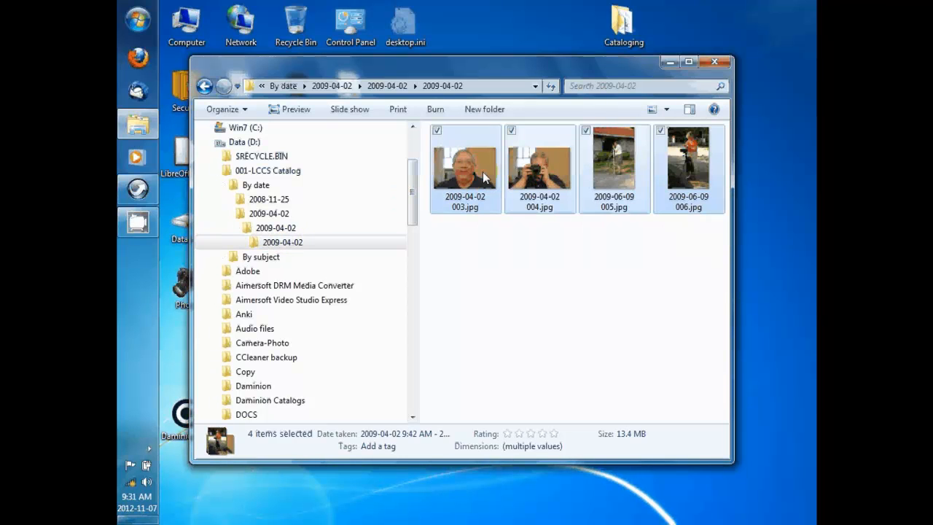
pyautogui.moveTo(486, 182); pyautogui.dragTo(285, 213)
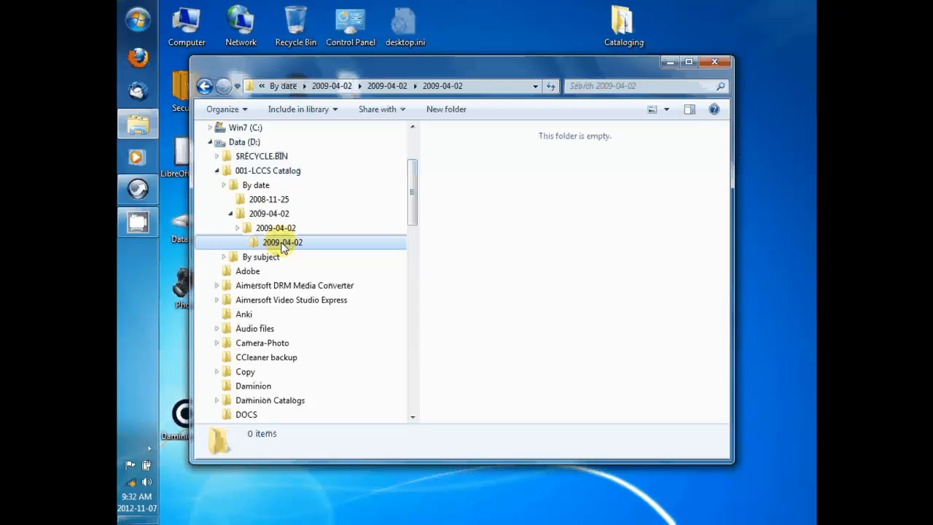
# Delete the empty innermost 2009-04-02 folder and confirm the deletion.
pyautogui.rightClick(282, 248)
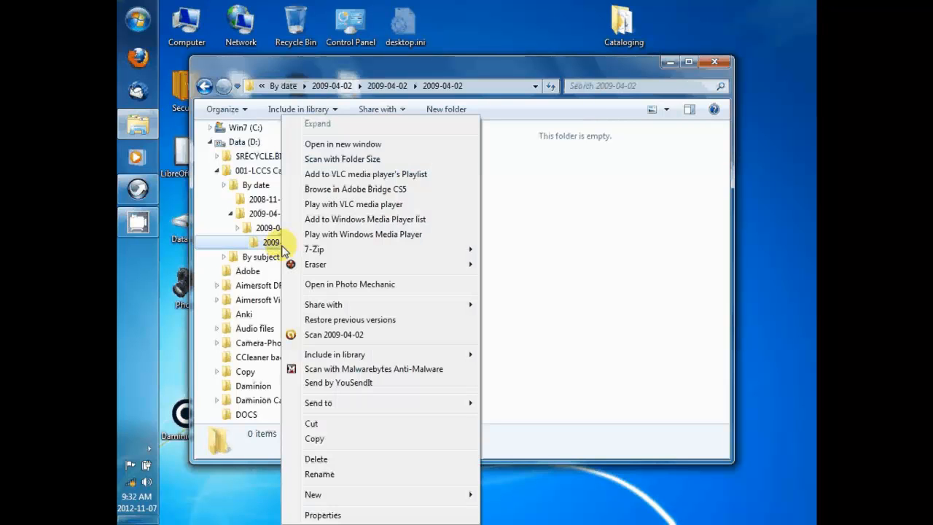
pyautogui.click(337, 457)
pyautogui.click(540, 324)
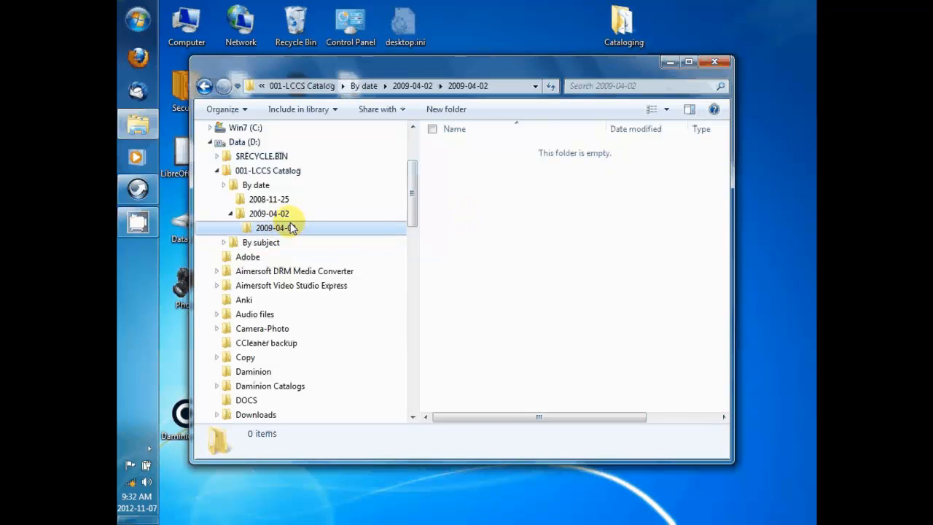
# Move 2009-10-01 007.jpg, 2010-04-23 008.jpg and 2010-07-07 009.jpg from By date into the nested 2009-04-02 subfolder and open it.
pyautogui.click(256, 184)
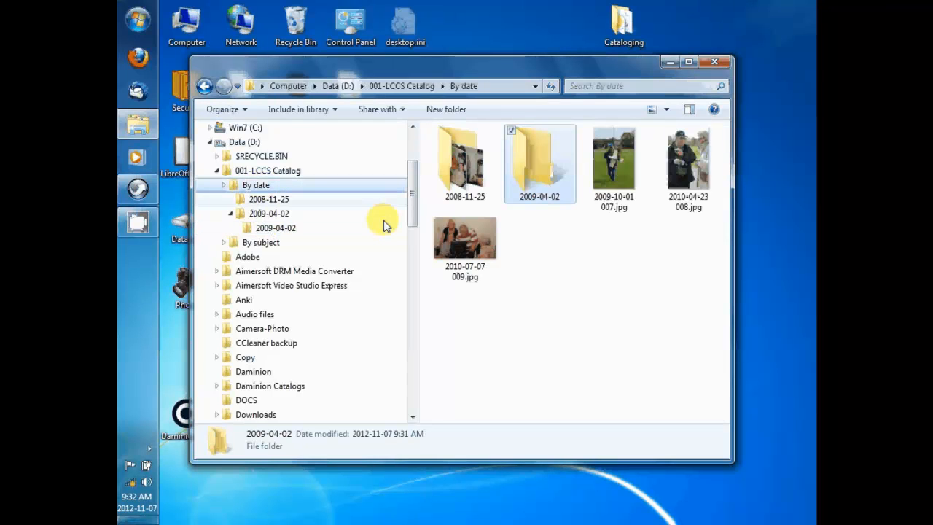
pyautogui.click(614, 185)
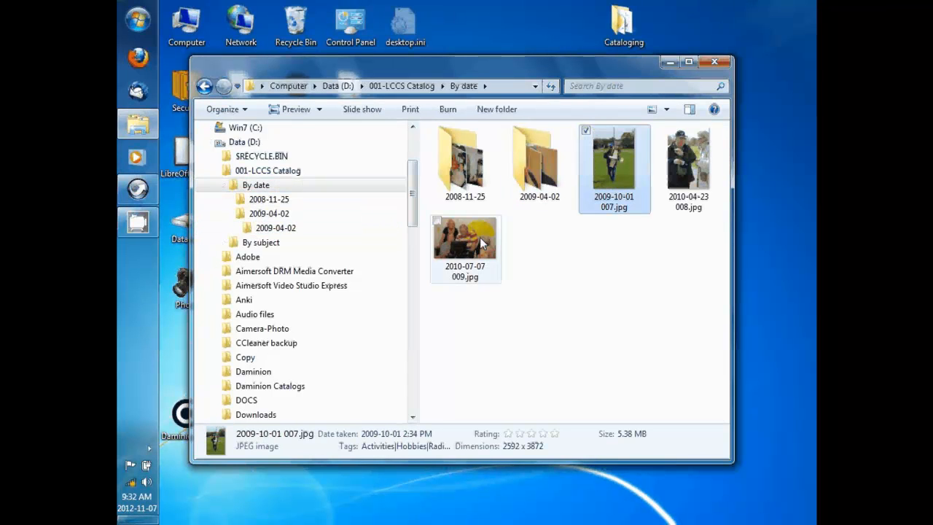
pyautogui.keyDown('shift'); pyautogui.click(466, 239); pyautogui.keyUp('shift')
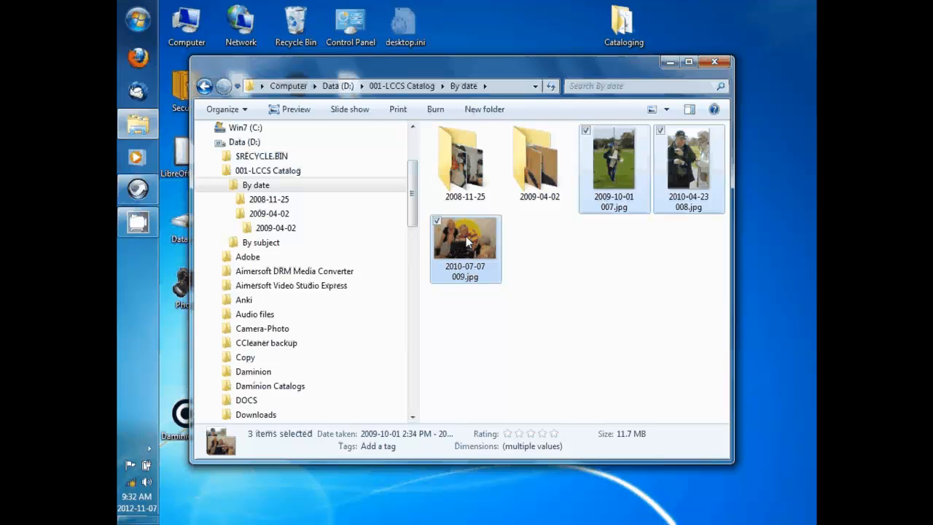
pyautogui.moveTo(467, 241); pyautogui.dragTo(290, 231)
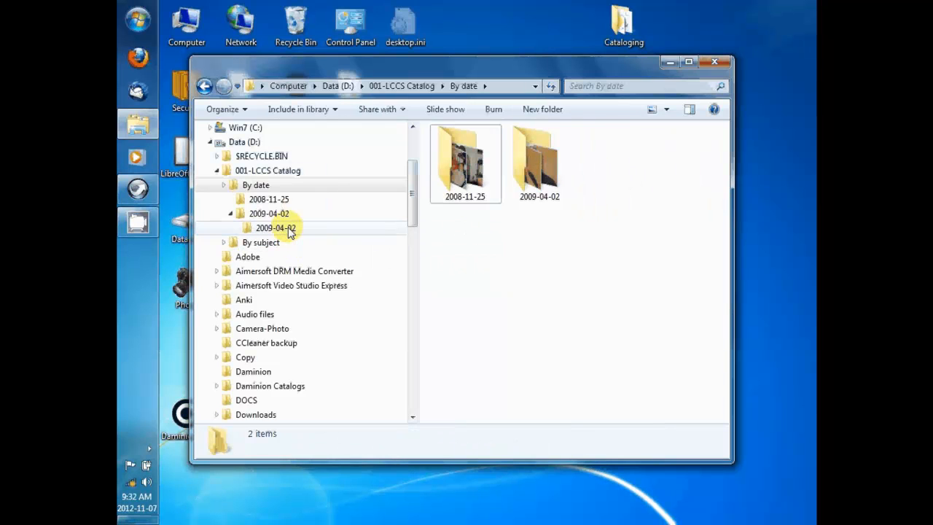
pyautogui.click(290, 231)
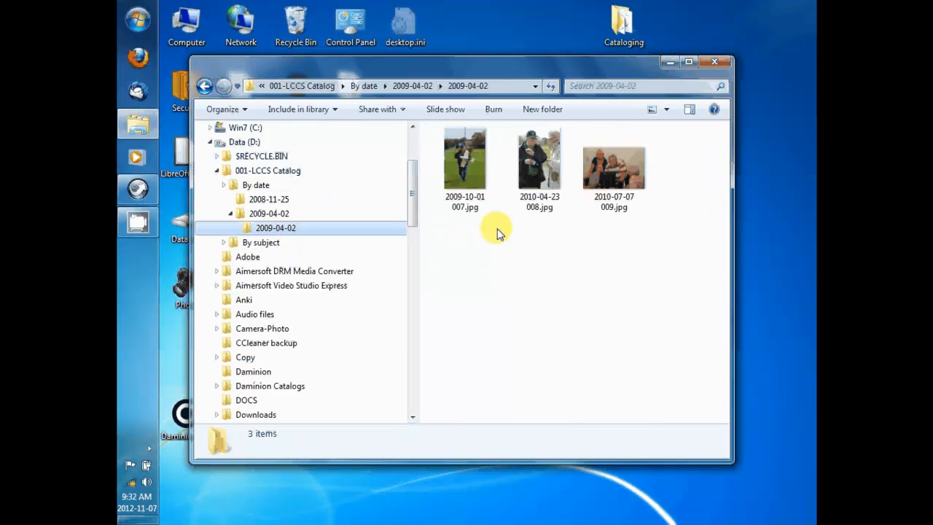
# Move photos 007.jpg, 008.jpg and 009.jpg up into the parent 2009-04-02 folder, and check the contents of both folders.
pyautogui.click(468, 171)
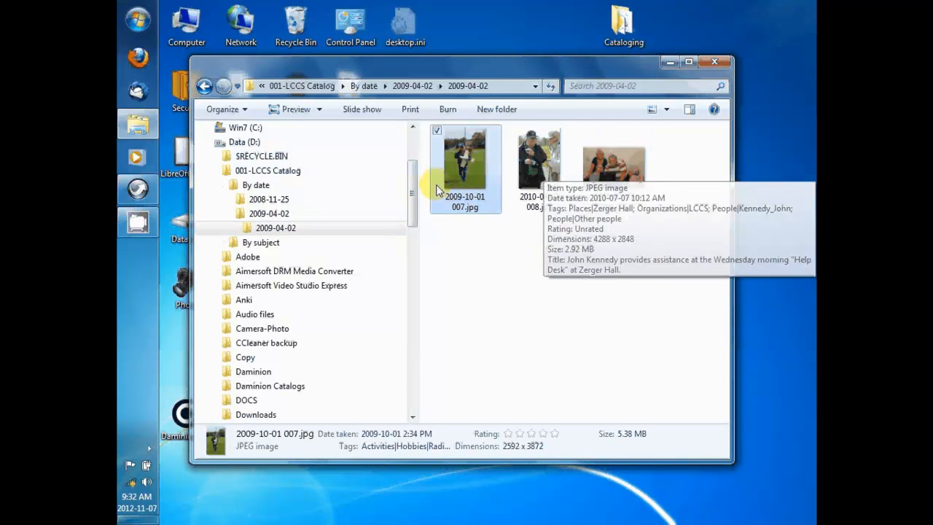
pyautogui.keyDown('shift'); pyautogui.click(613, 173); pyautogui.keyUp('shift')
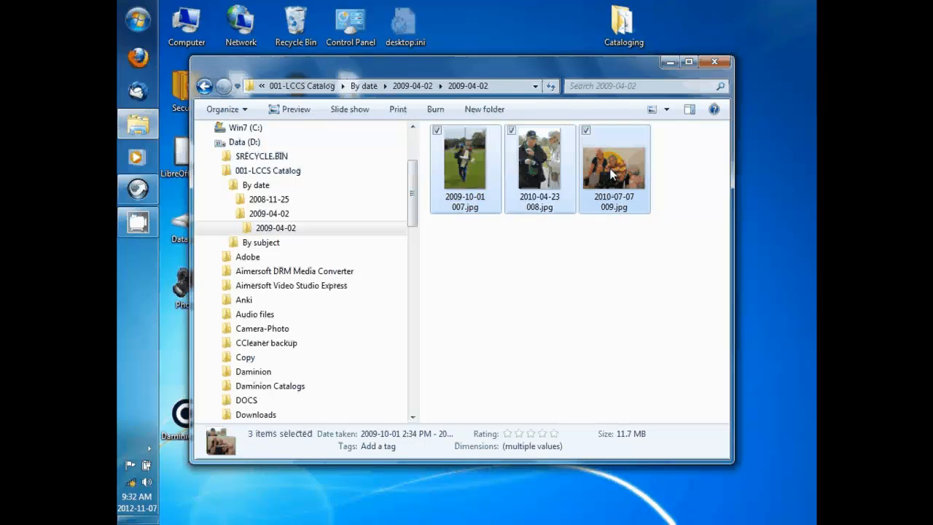
pyautogui.moveTo(489, 194); pyautogui.dragTo(281, 219)
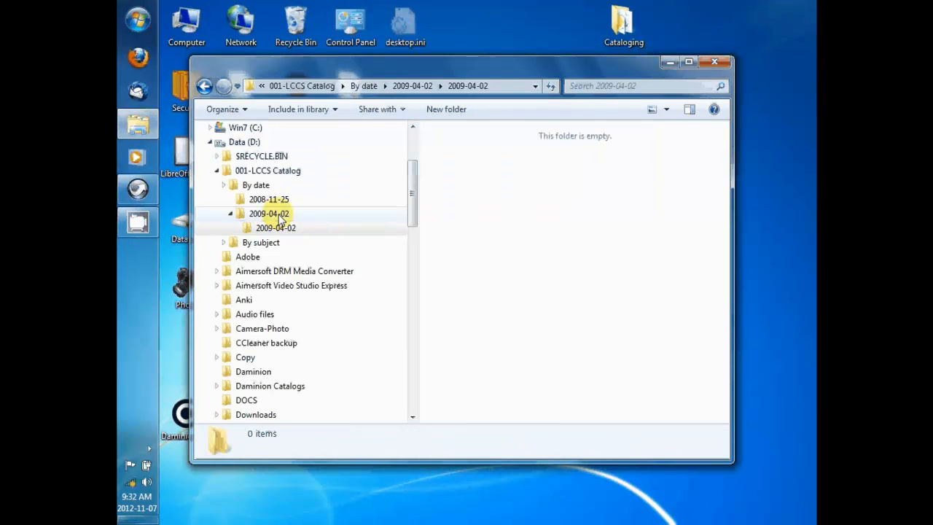
pyautogui.click(277, 216)
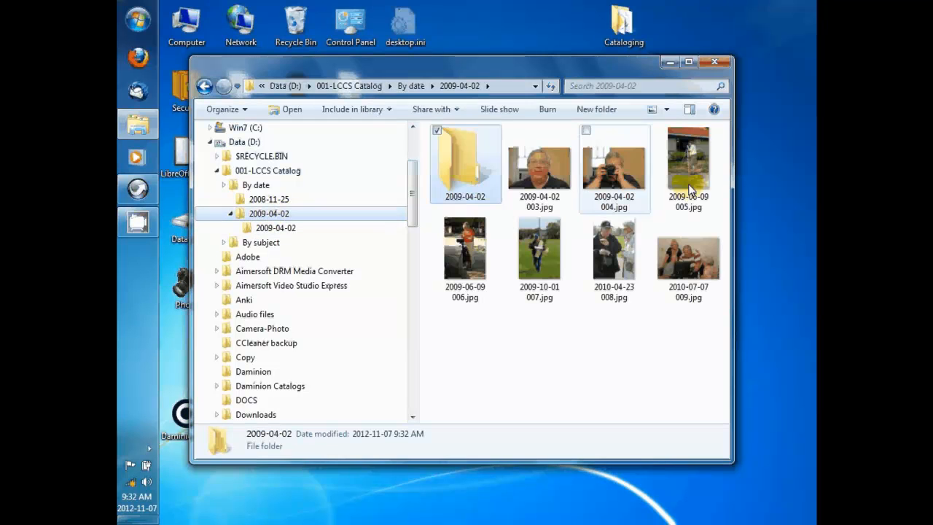
pyautogui.click(277, 228)
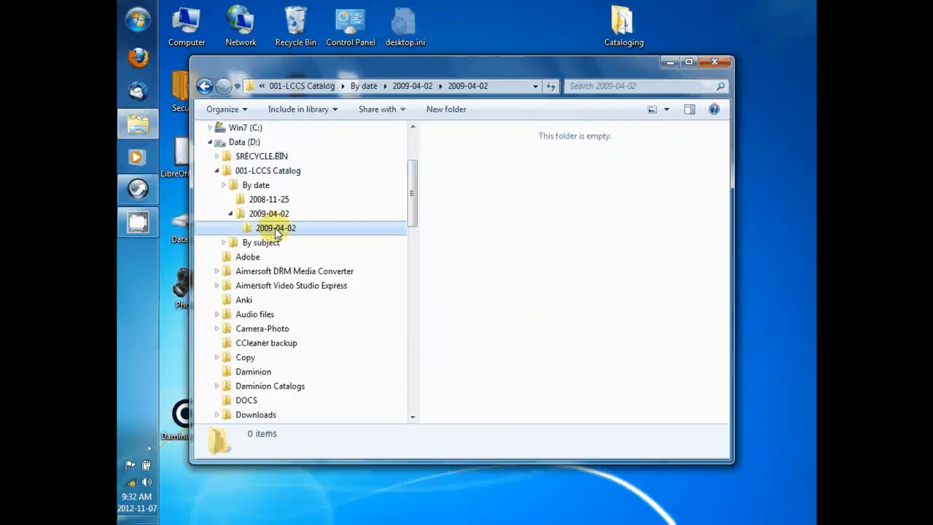
# Delete the empty 2009-04-02 folder nested inside the parent 2009-04-02 folder and confirm the deletion.
pyautogui.rightClick(276, 230)
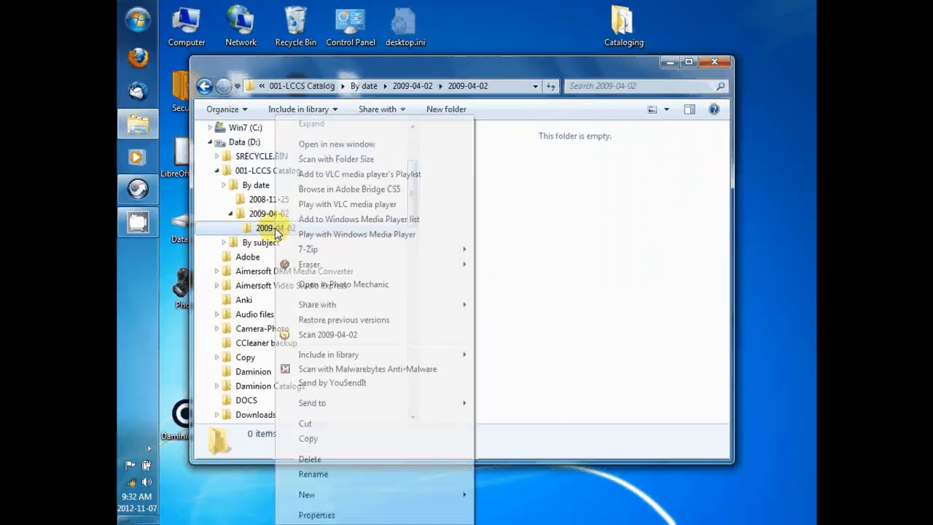
pyautogui.click(342, 459)
pyautogui.click(526, 328)
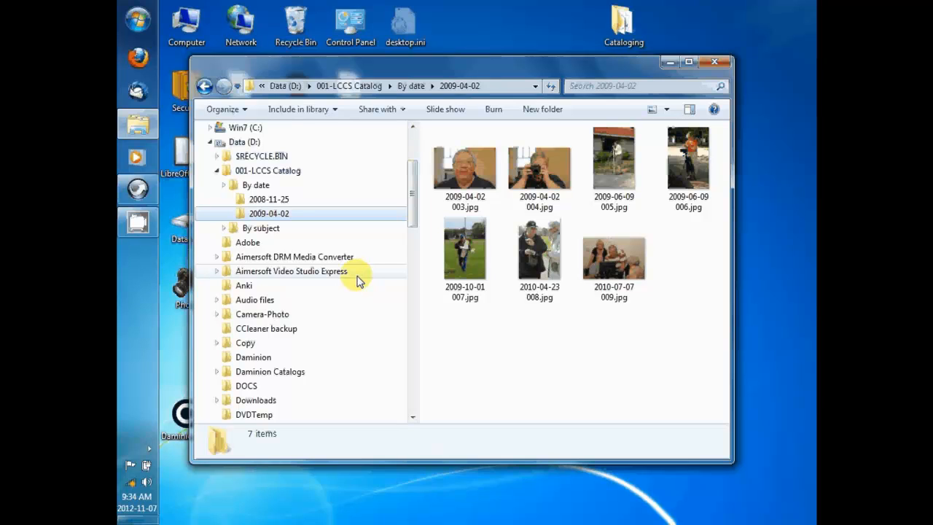
# Display the photos in the 2009-04-02 folder in Content view and switch them back to Large Icons.
pyautogui.click(667, 111)
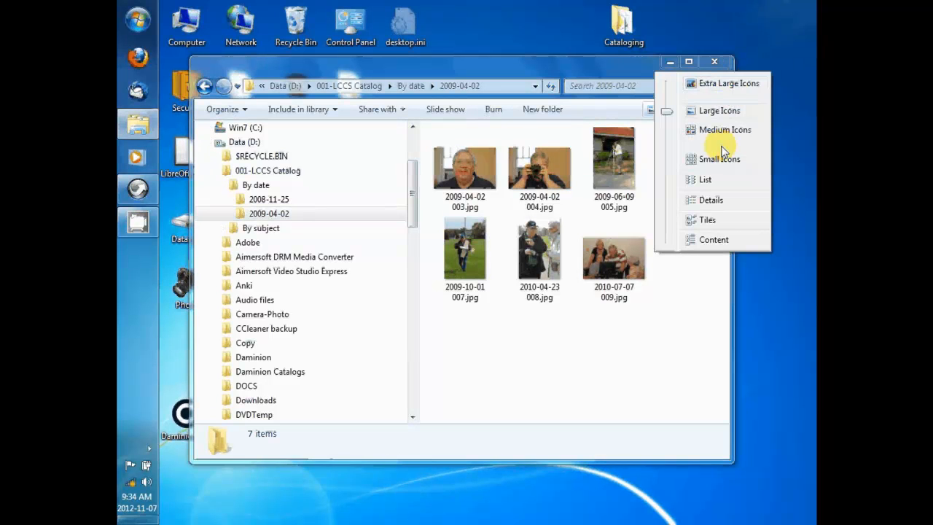
pyautogui.click(703, 240)
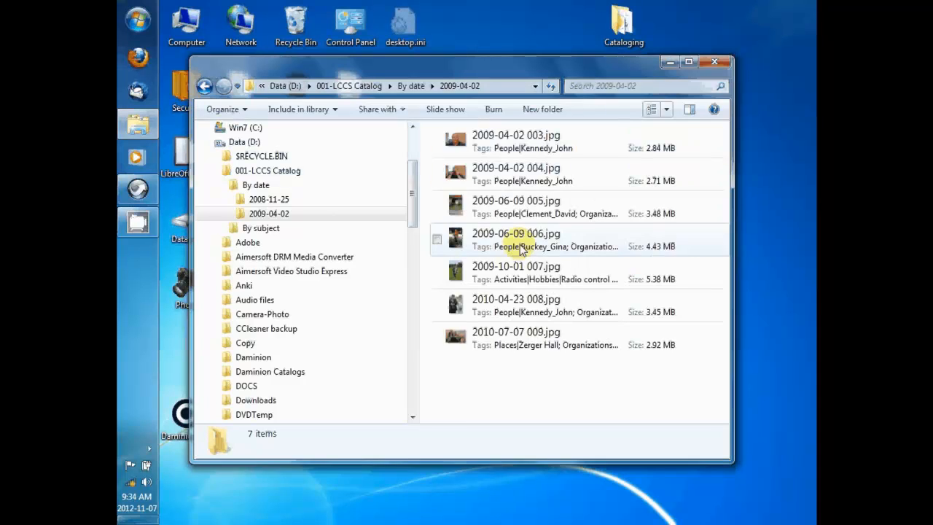
pyautogui.click(666, 109)
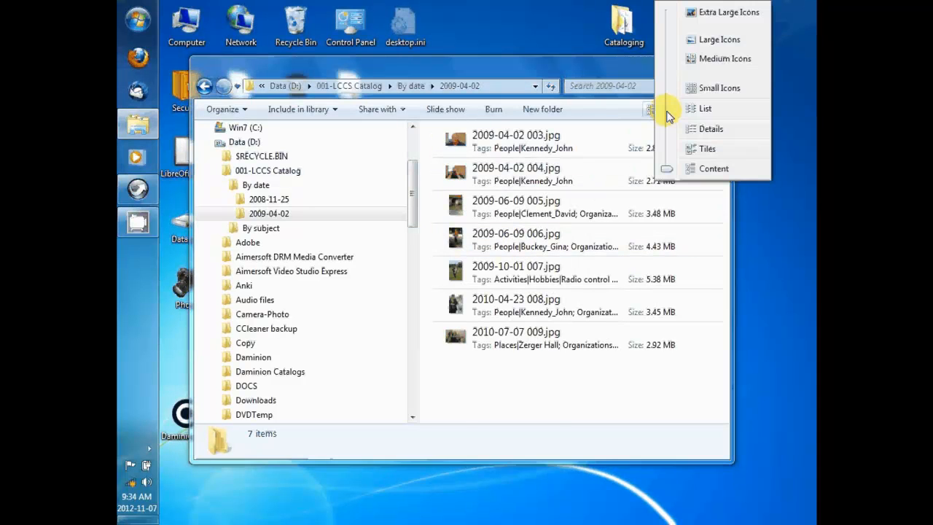
pyautogui.click(720, 39)
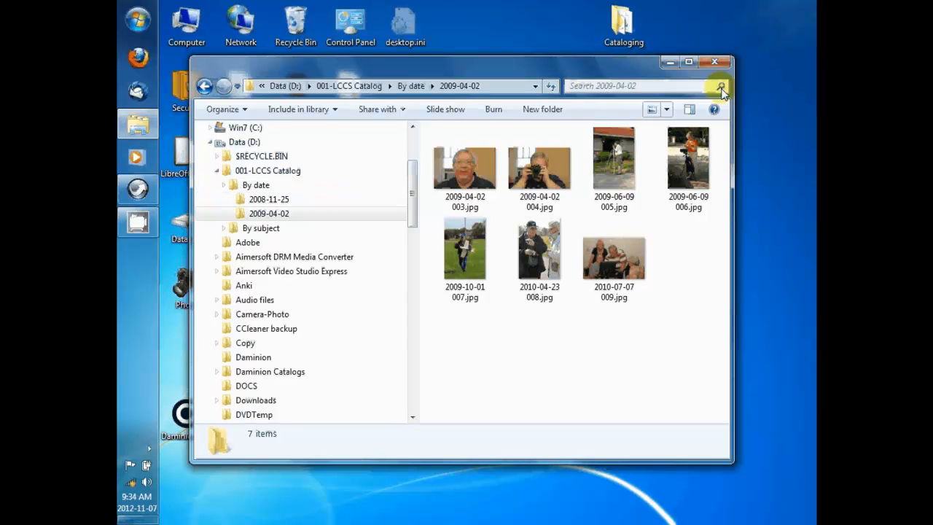
# Show the file preview area, select 2009-04-02 004.jpg, and hide the preview area again.
pyautogui.click(689, 111)
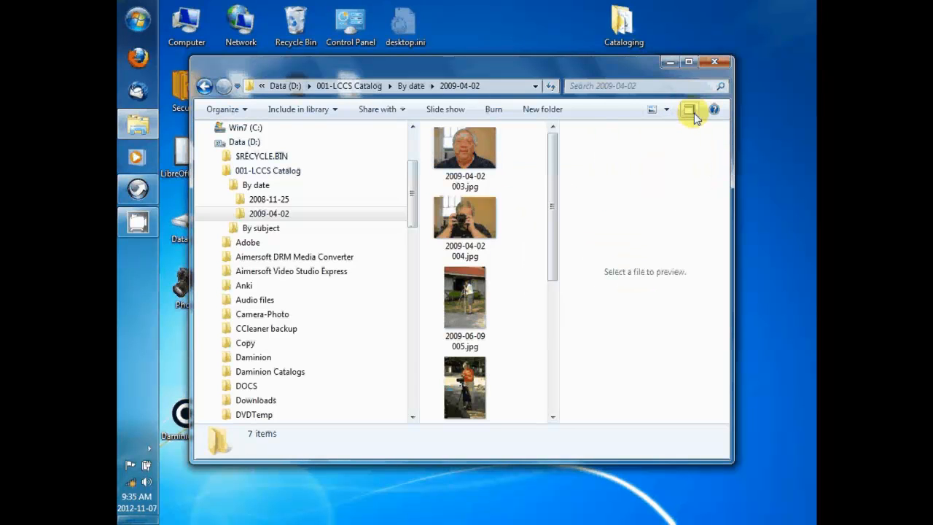
pyautogui.click(466, 219)
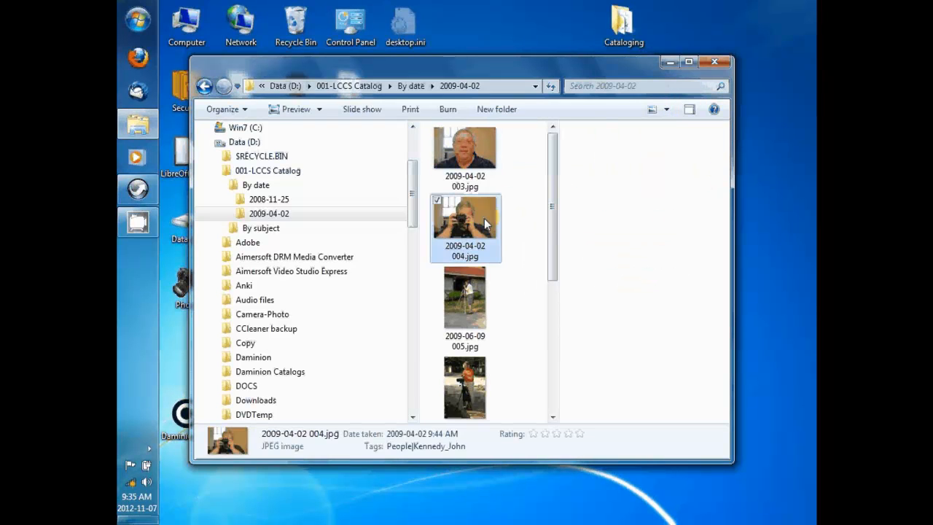
pyautogui.click(689, 110)
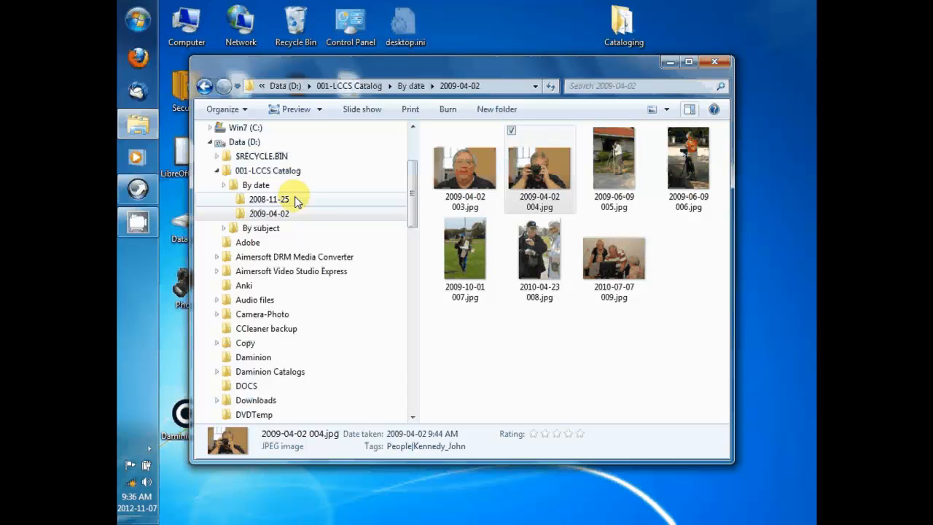
# Check which programs are offered for opening 2009-04-02 004.jpg, and deselect the photo without choosing one.
pyautogui.click(309, 214)
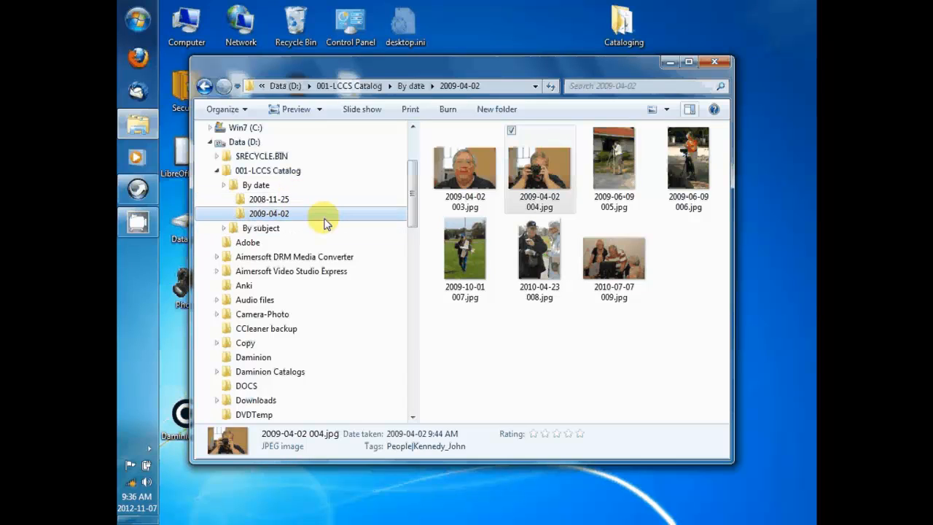
pyautogui.click(320, 110)
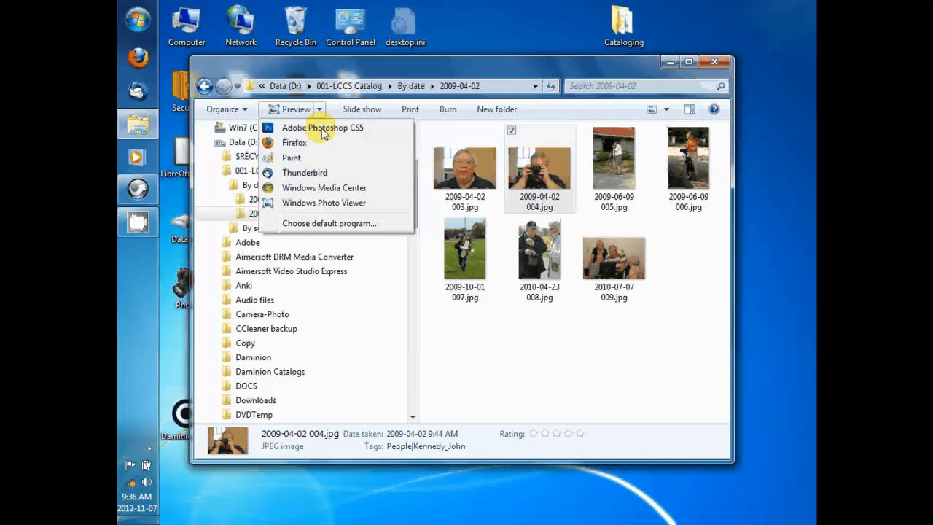
pyautogui.click(546, 371)
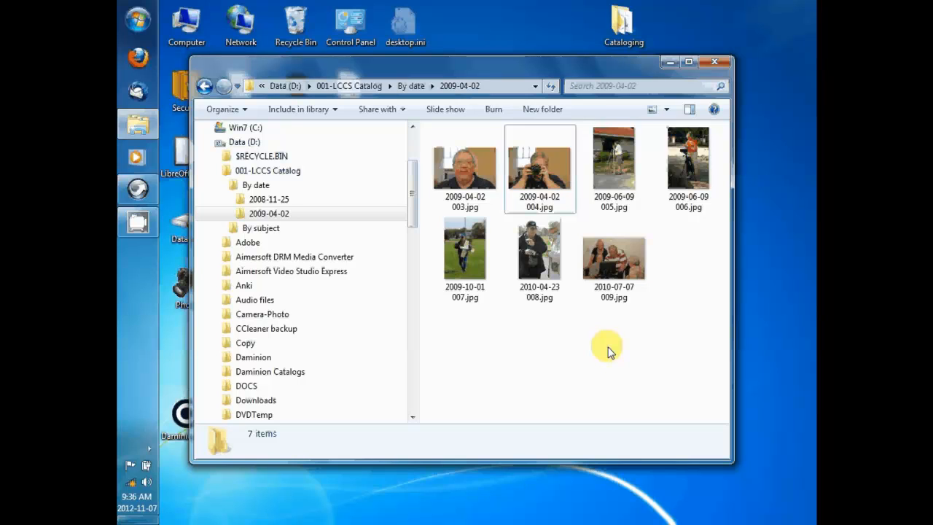
# Review the subfolders in By date and the photos in 2008-11-25, and return to By date.
pyautogui.click(259, 189)
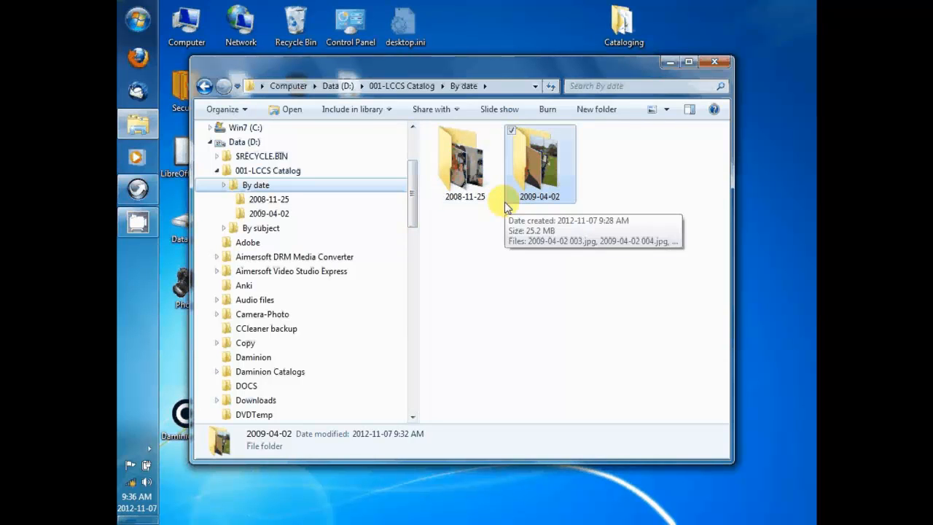
pyautogui.click(285, 206)
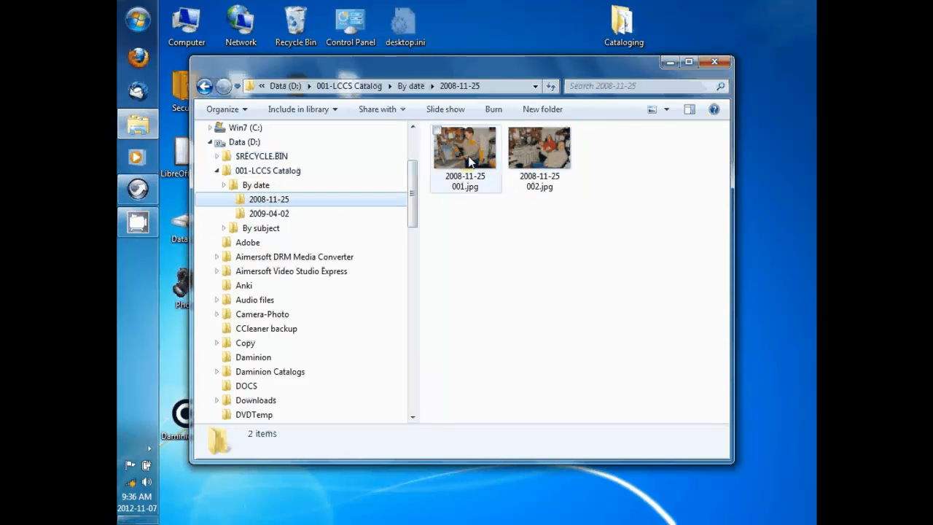
pyautogui.click(266, 189)
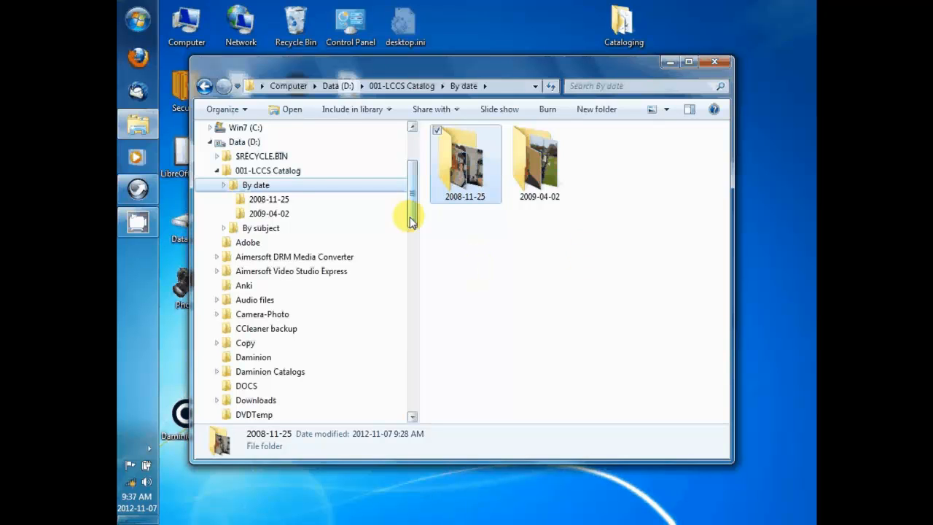
# Narrow the folder tree until its names are hidden, and widen it again so the full folder names show.
pyautogui.moveTo(410, 221); pyautogui.dragTo(417, 154)
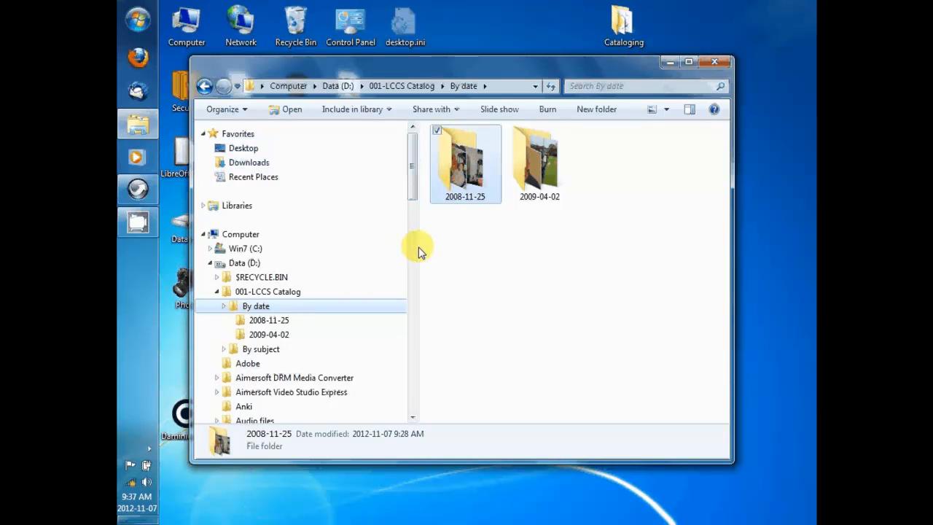
pyautogui.moveTo(419, 250); pyautogui.dragTo(189, 272)
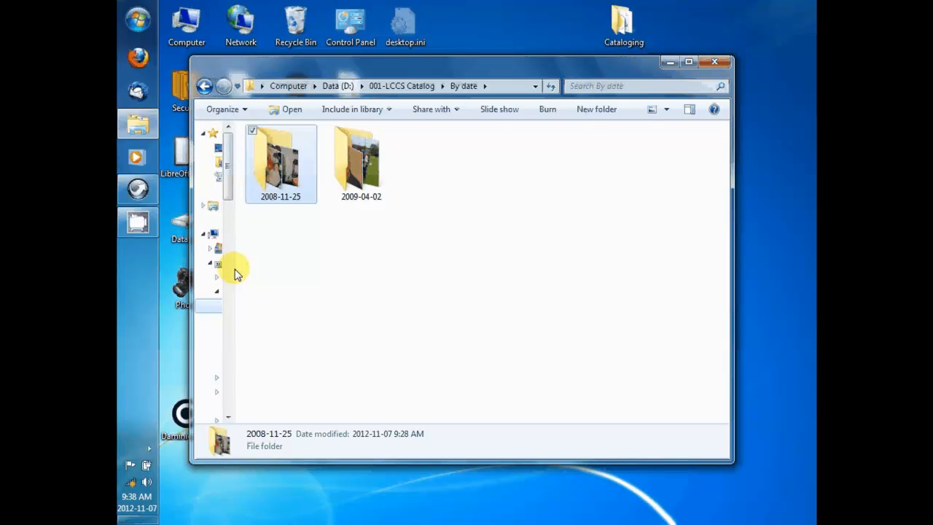
pyautogui.moveTo(235, 273); pyautogui.dragTo(346, 306)
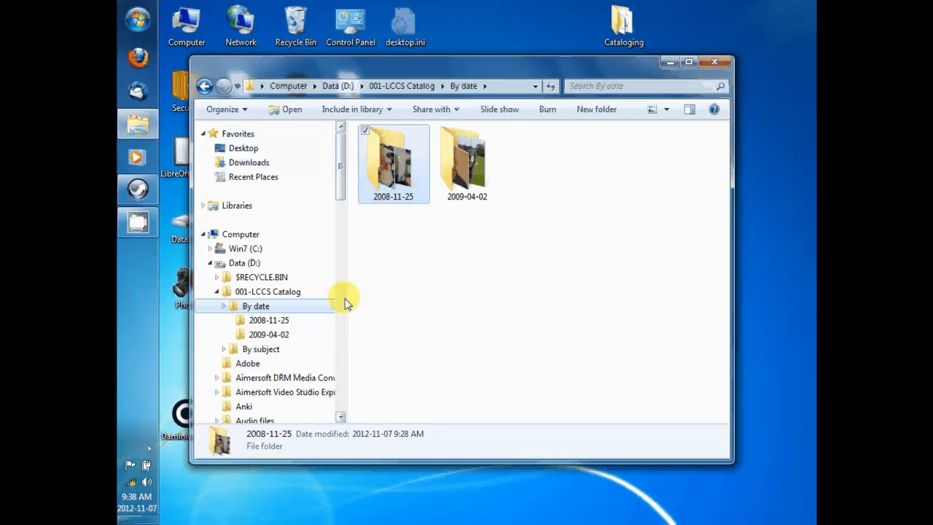
pyautogui.click(372, 302)
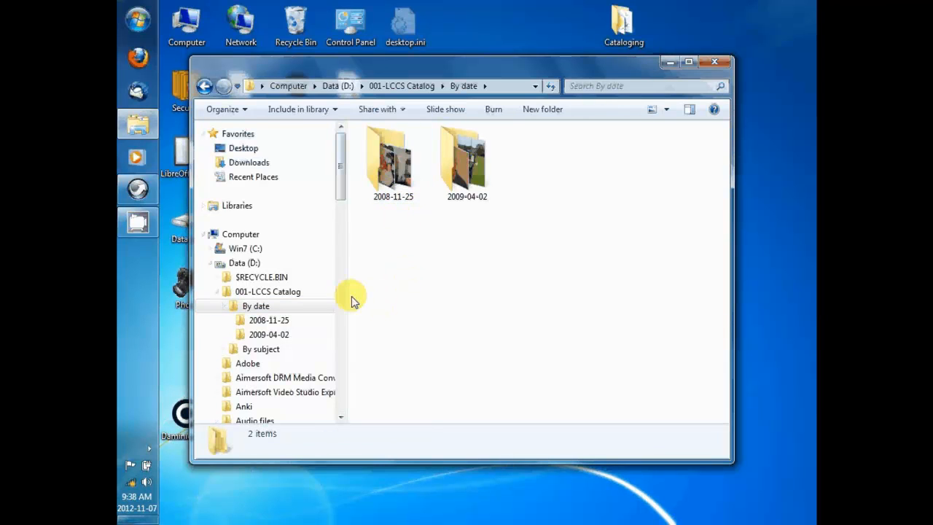
pyautogui.click(344, 296)
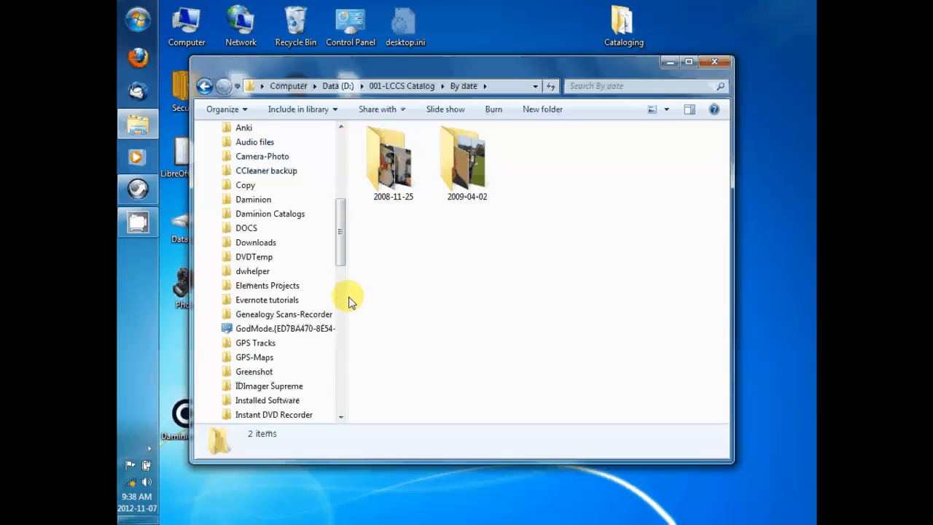
pyautogui.moveTo(348, 298); pyautogui.dragTo(418, 305)
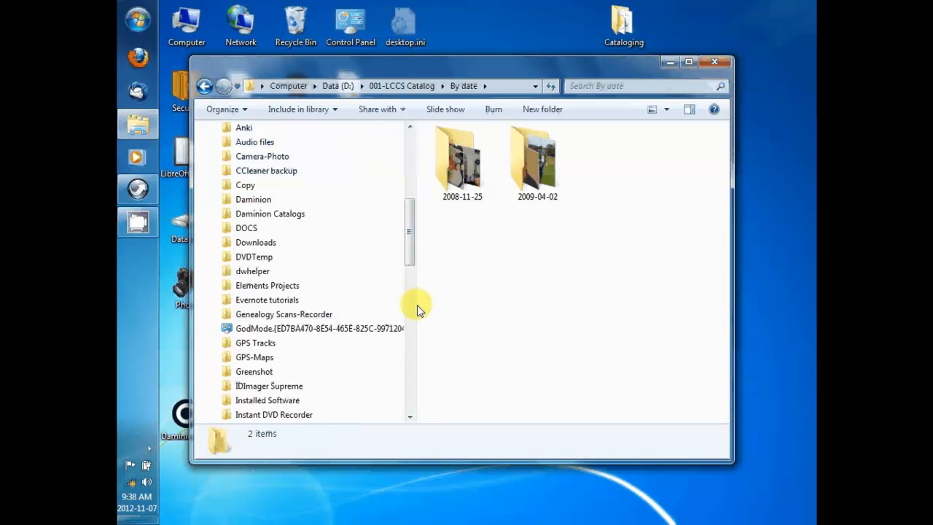
pyautogui.moveTo(410, 240); pyautogui.dragTo(408, 190)
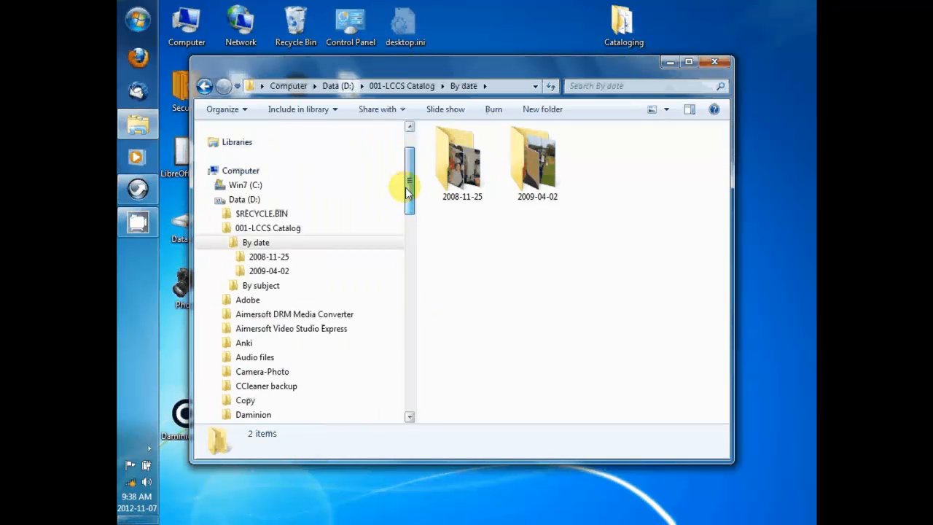